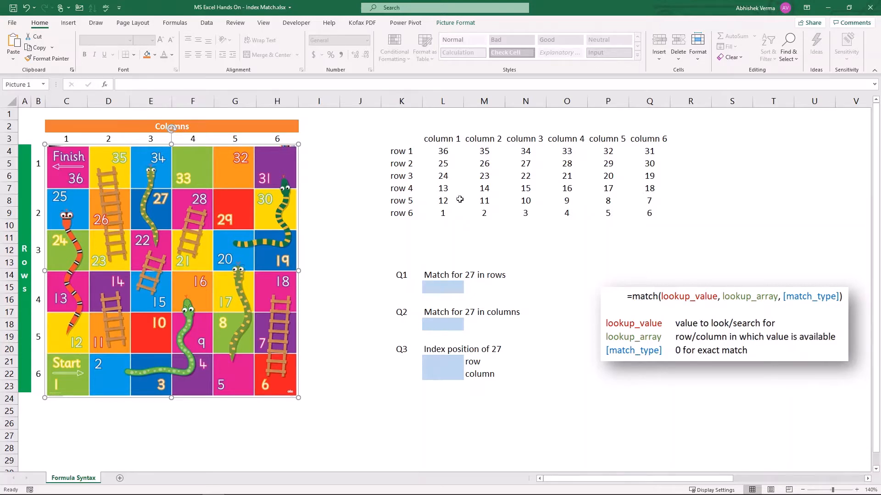
- Examine the number grid in L4:Q9 and locate 27 together with its row label
{"action": "left_click", "coordinate": [482, 164]}
{"action": "left_click_drag", "start_coordinate": [441, 151], "coordinate": [637, 209]}
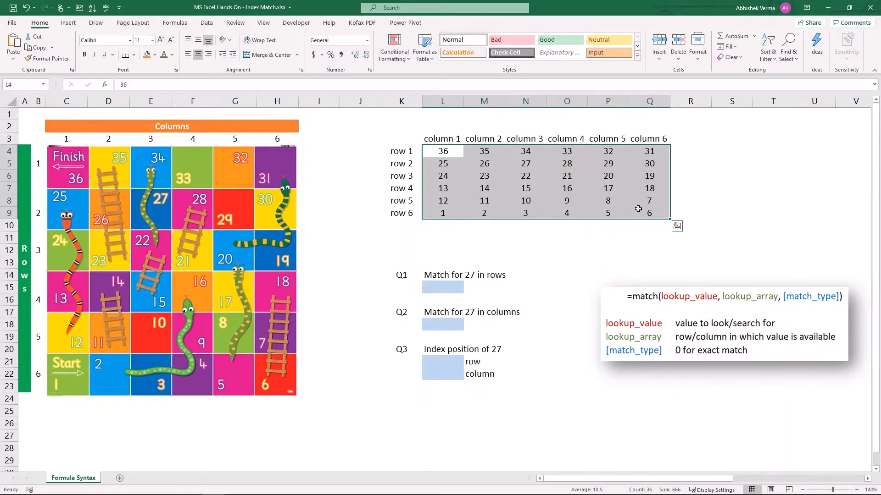
{"action": "left_click", "coordinate": [612, 240]}
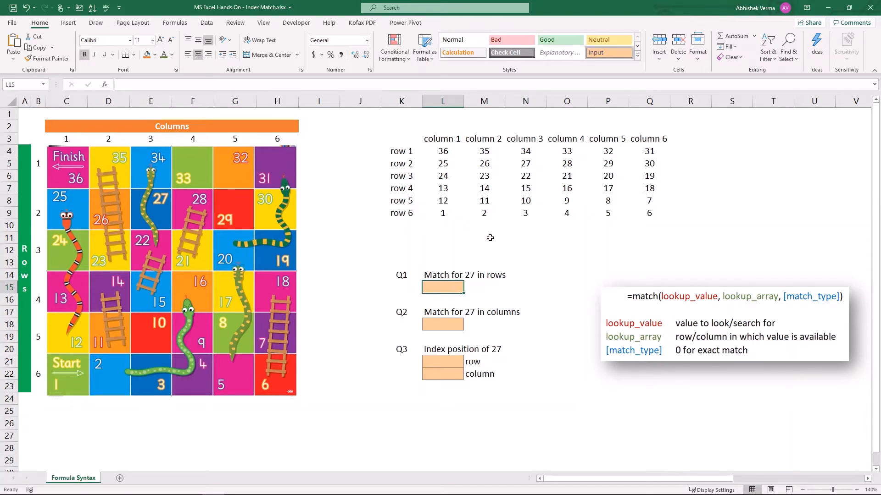
{"action": "left_click", "coordinate": [530, 164]}
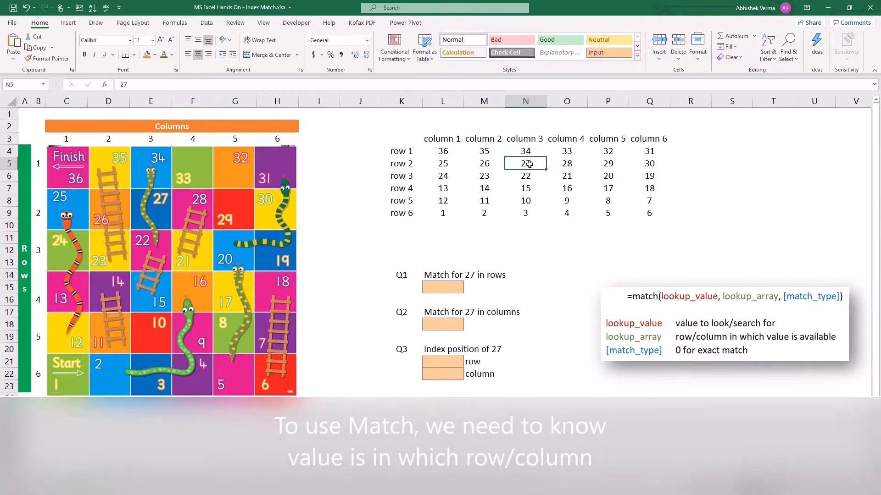
{"action": "left_click", "coordinate": [401, 161]}
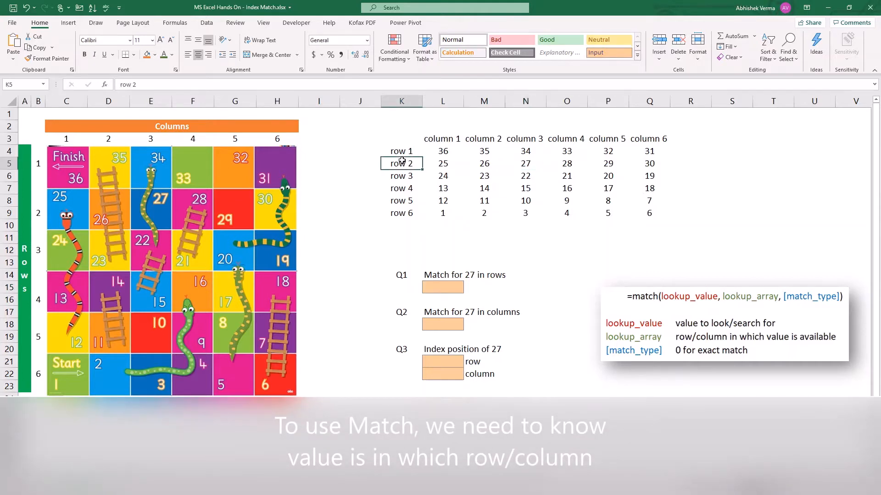
- In the Q1 answer cell L15, enter =MATCH(27,L5:Q5,0) to find 27's exact-match position within row 2
{"action": "left_click", "coordinate": [456, 289]}
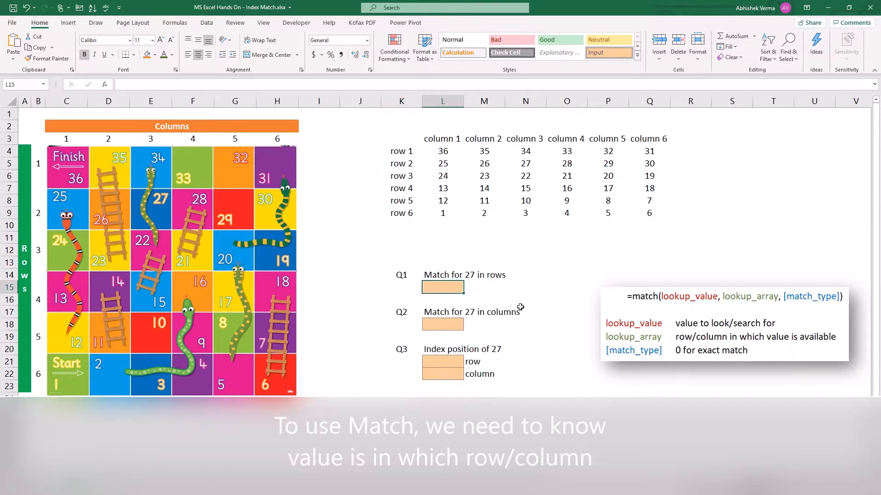
{"action": "type", "text": "=match"}
{"action": "key", "text": "Tab"}
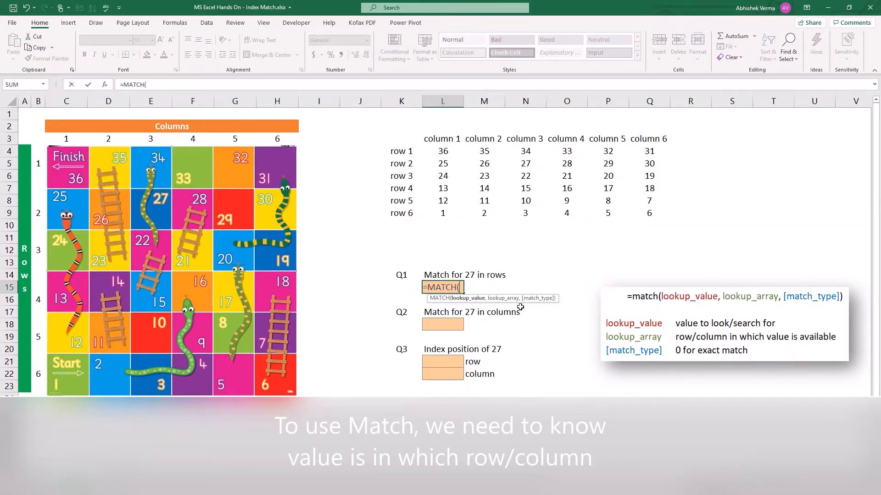
{"action": "type", "text": "27,"}
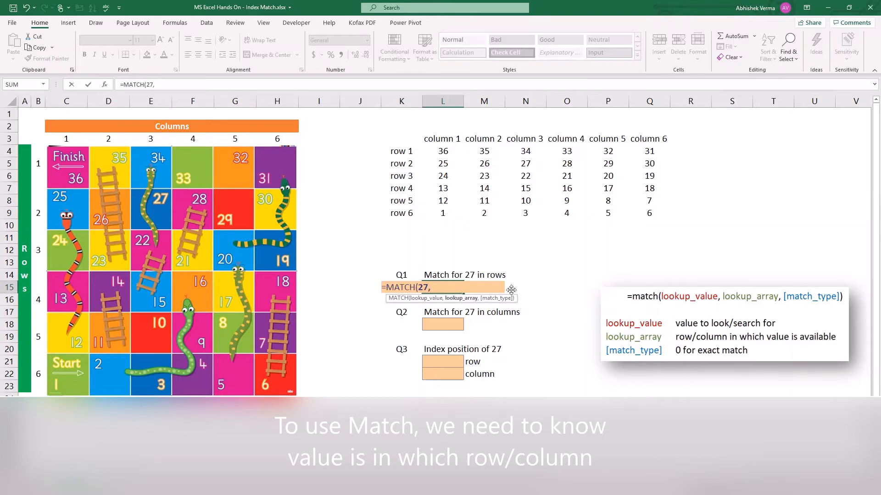
{"action": "left_click", "coordinate": [445, 163]}
{"action": "key", "text": "shift+Right"}
{"action": "key", "text": "shift+Right"}
{"action": "key", "text": "shift+Right"}
{"action": "key", "text": "shift+Right"}
{"action": "key", "text": "shift+Right"}
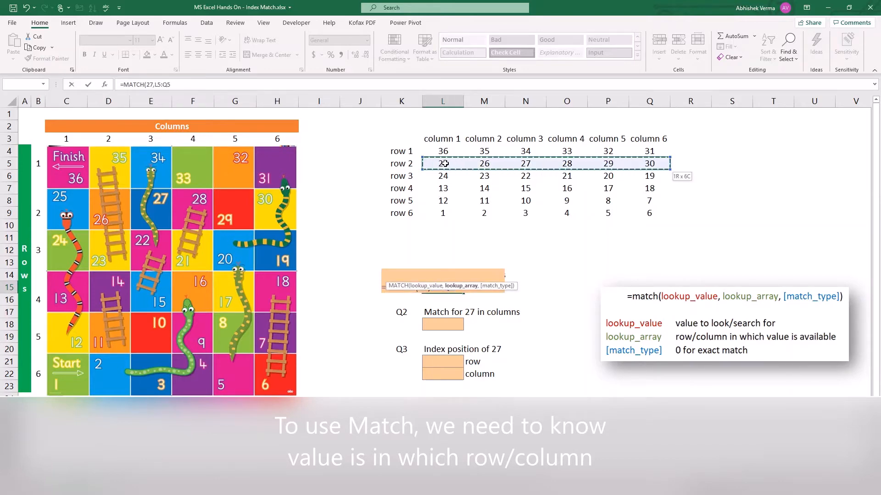
{"action": "type", "text": ",0"}
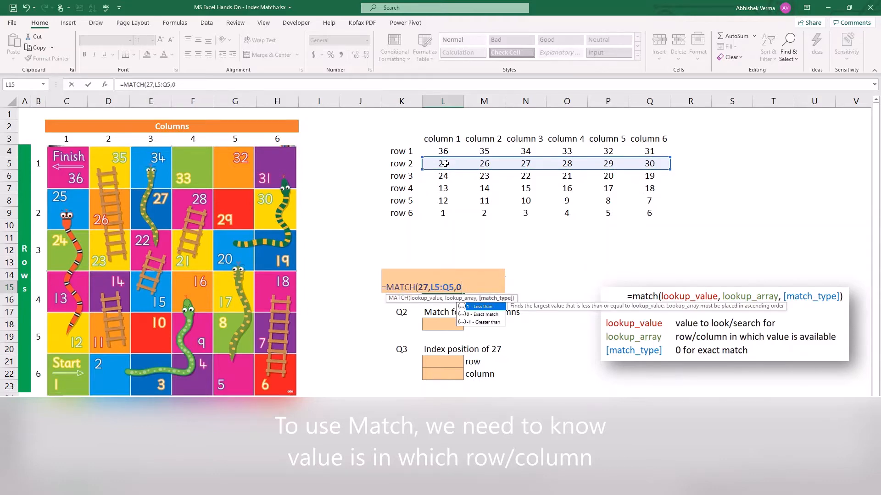
{"action": "type", "text": ")"}
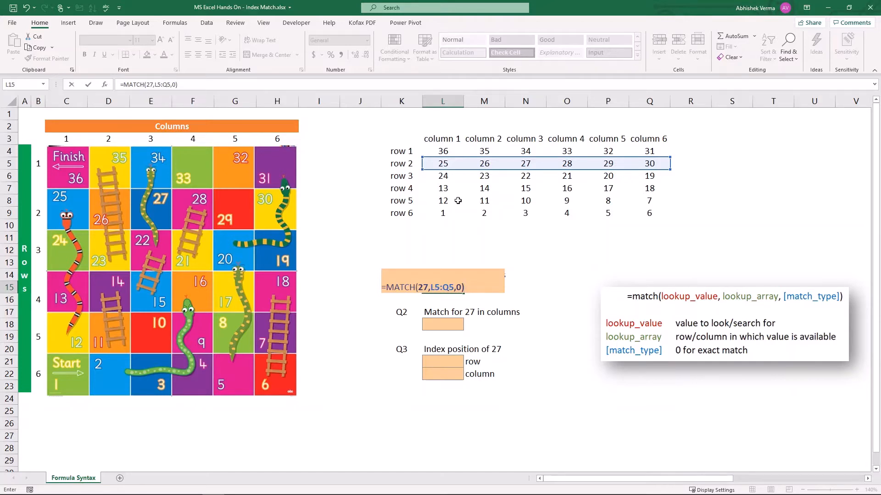
{"action": "key", "text": "Return"}
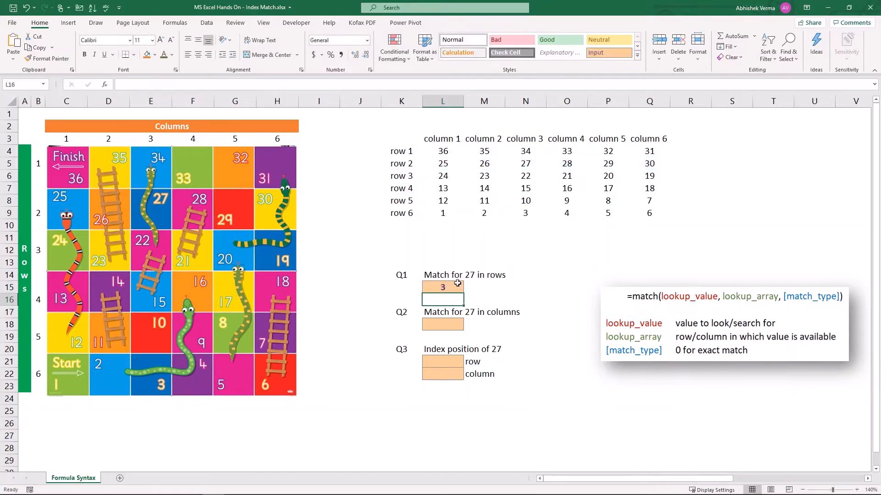
- Check the Q1 formula against the row 2 values and the position of 27 in that row
{"action": "left_click", "coordinate": [457, 285]}
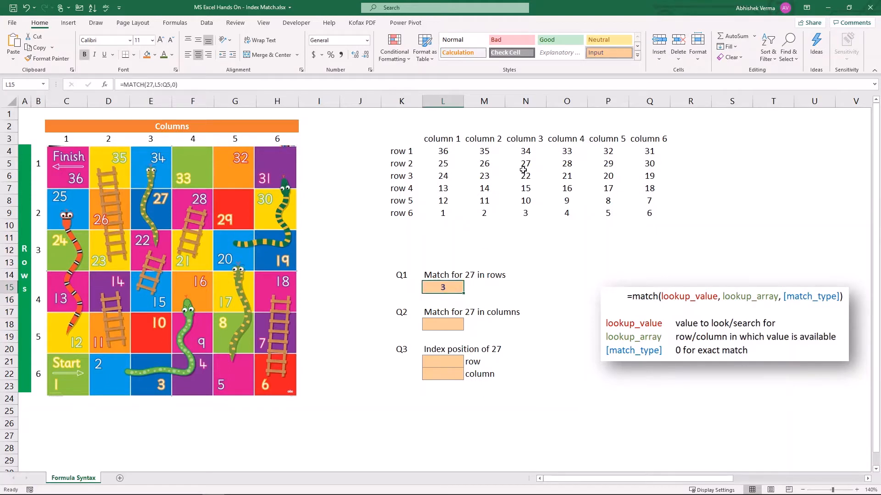
{"action": "left_click", "coordinate": [524, 164]}
{"action": "left_click_drag", "start_coordinate": [452, 163], "coordinate": [645, 163]}
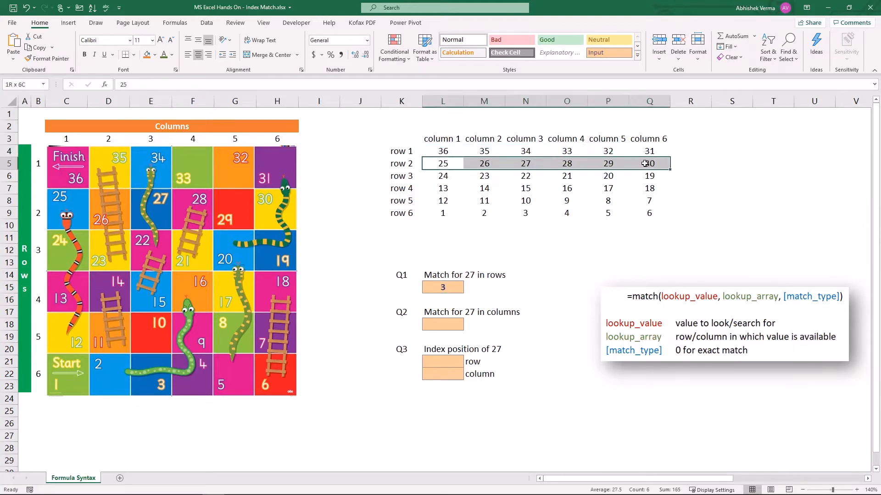
{"action": "left_click", "coordinate": [528, 166]}
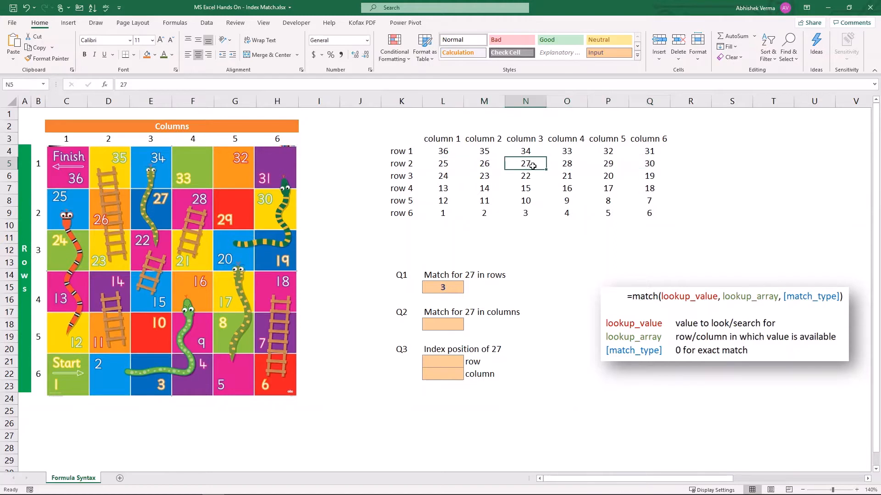
{"action": "left_click", "coordinate": [399, 164]}
{"action": "key", "text": "ctrl+shift+Right"}
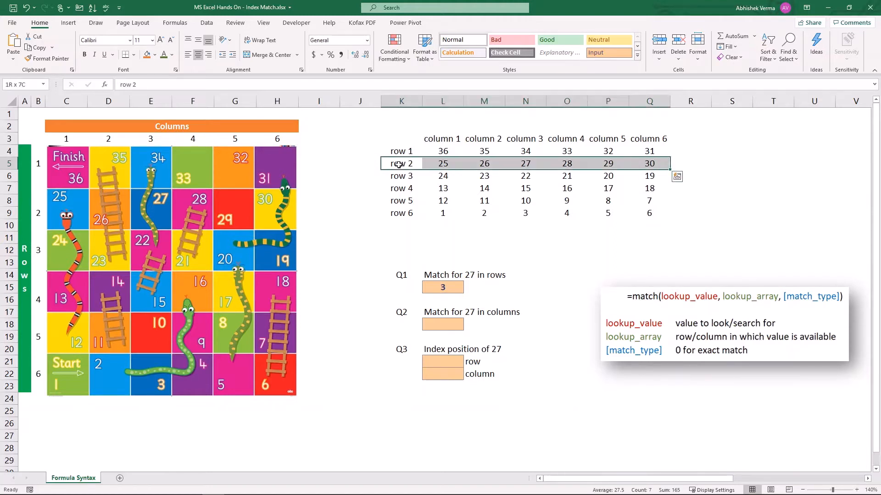
{"action": "left_click", "coordinate": [529, 165]}
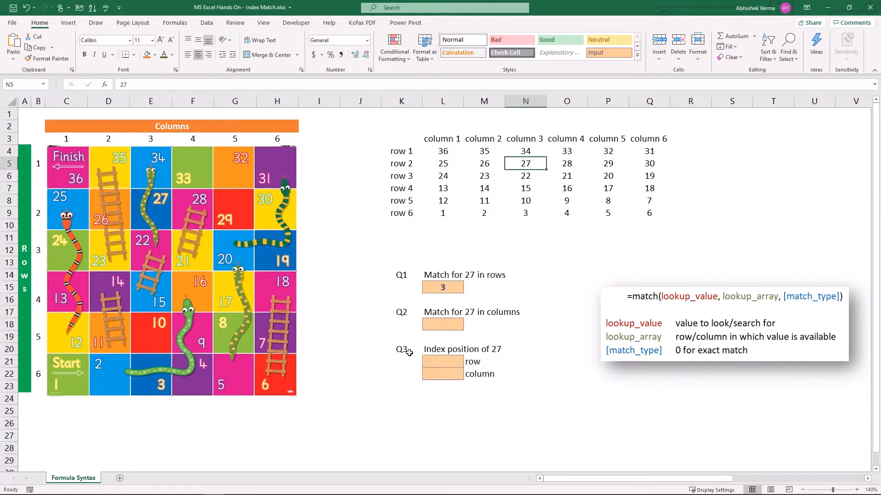
- In the Q2 answer cell L18, enter =MATCH(27,N4:N9,0) to find 27's exact-match position within column 3
{"action": "left_click", "coordinate": [443, 326]}
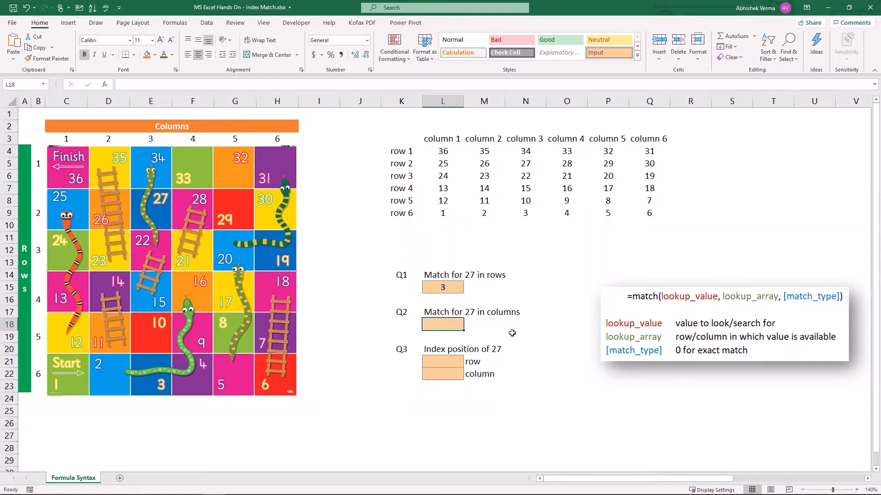
{"action": "type", "text": "=match"}
{"action": "key", "text": "Tab"}
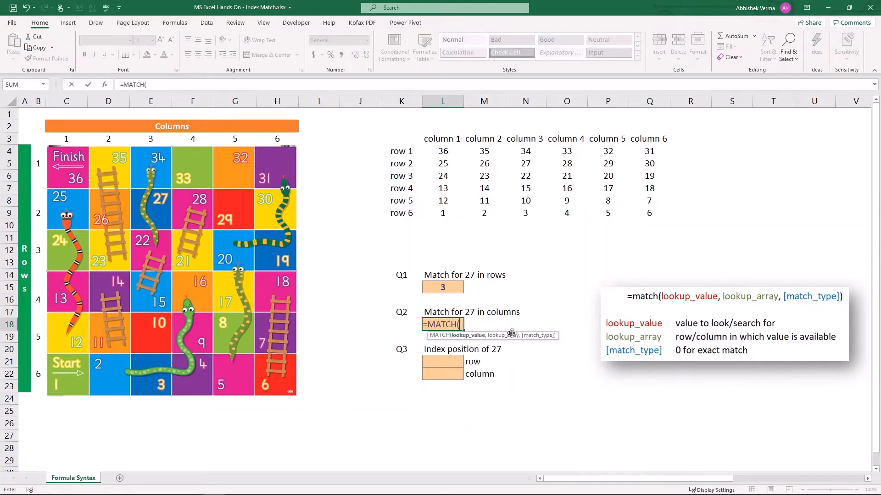
{"action": "type", "text": "27"}
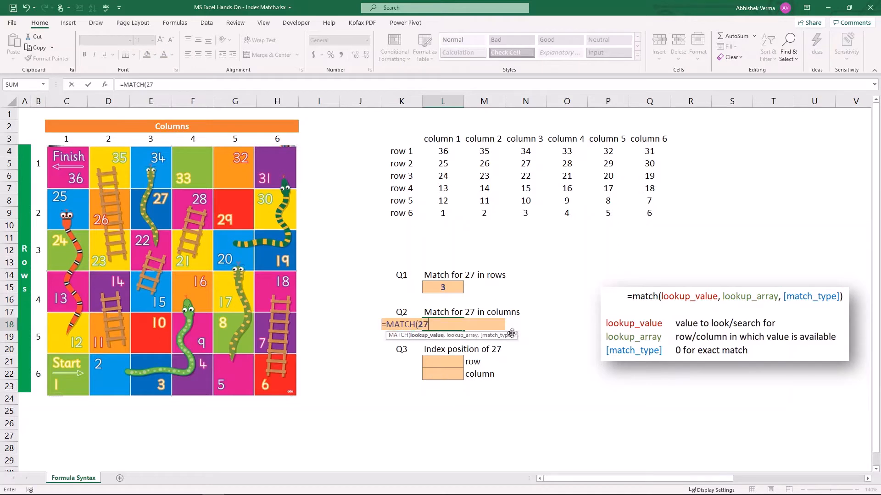
{"action": "type", "text": ","}
{"action": "left_click_drag", "start_coordinate": [525, 153], "coordinate": [530, 212]}
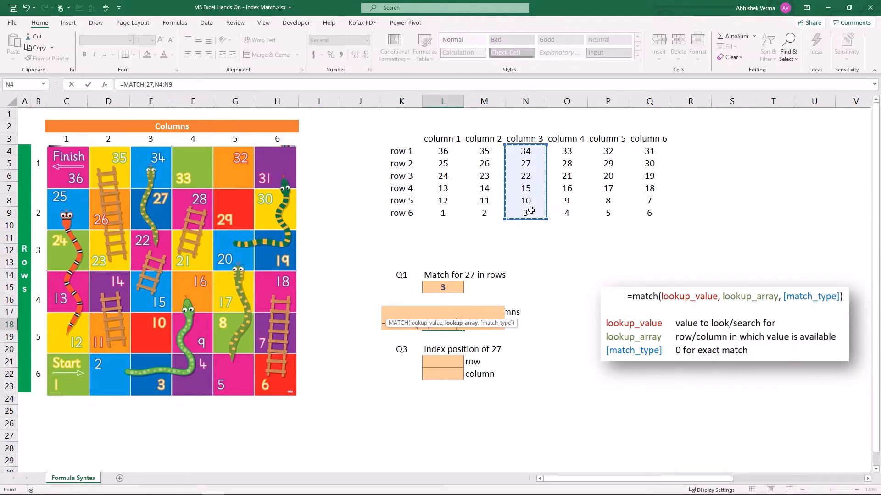
{"action": "type", "text": ",0)"}
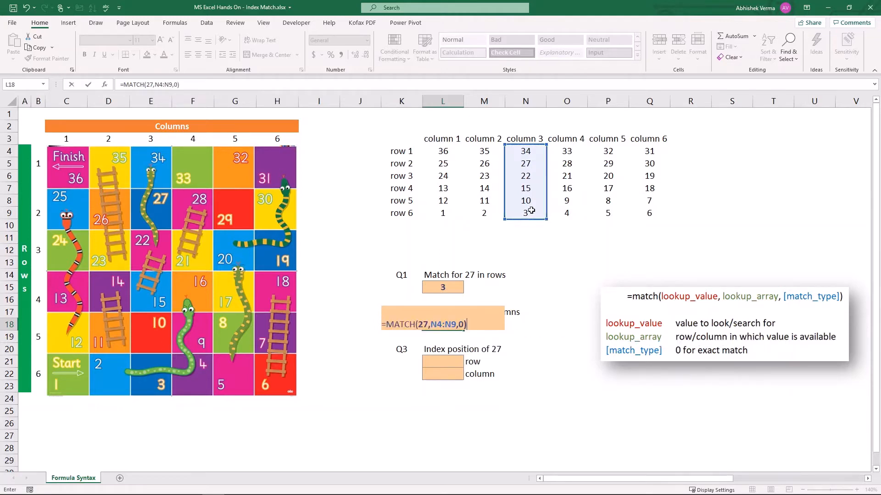
{"action": "key", "text": "Return"}
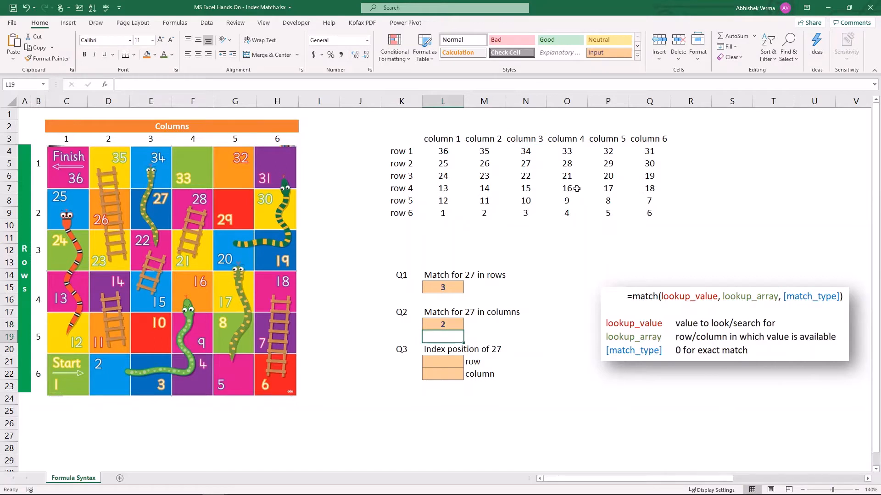
- Check 27's cell and the Q2 answer, and highlight a blank single-row range and a blank single-column range as array examples
{"action": "left_click", "coordinate": [532, 163]}
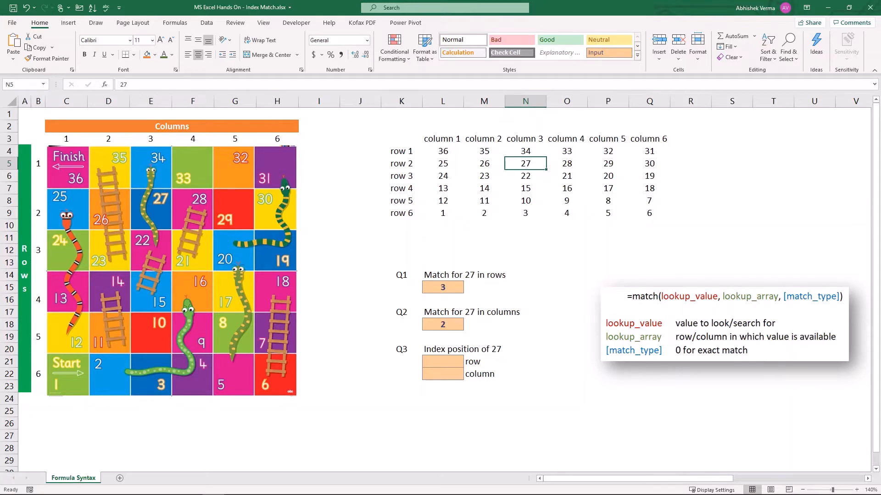
{"action": "left_click", "coordinate": [443, 324]}
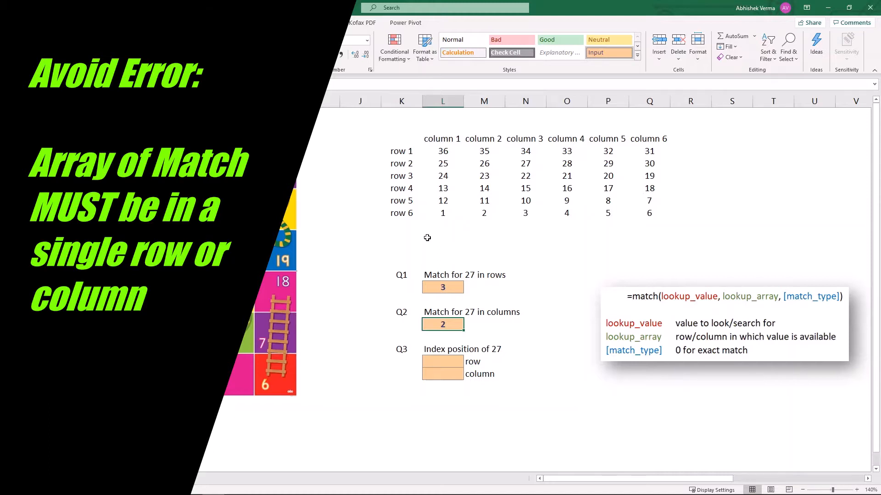
{"action": "left_click_drag", "start_coordinate": [426, 237], "coordinate": [700, 236]}
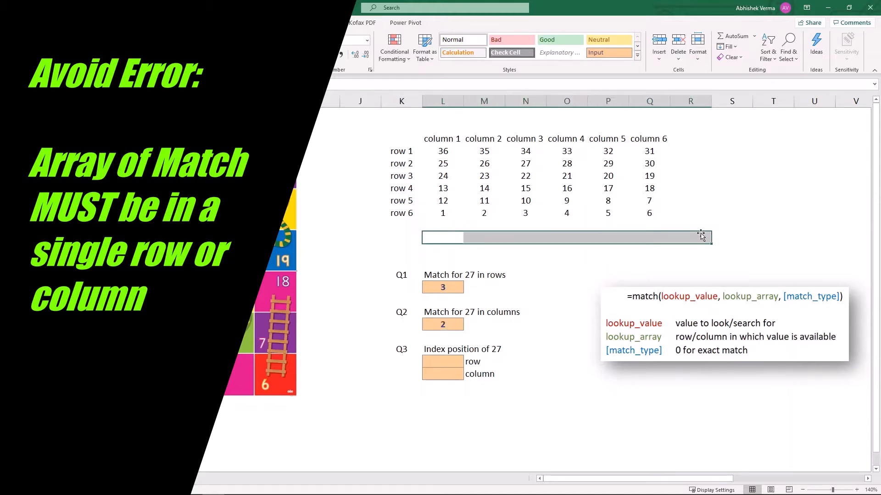
{"action": "left_click", "coordinate": [737, 189]}
{"action": "left_click_drag", "start_coordinate": [733, 115], "coordinate": [732, 257]}
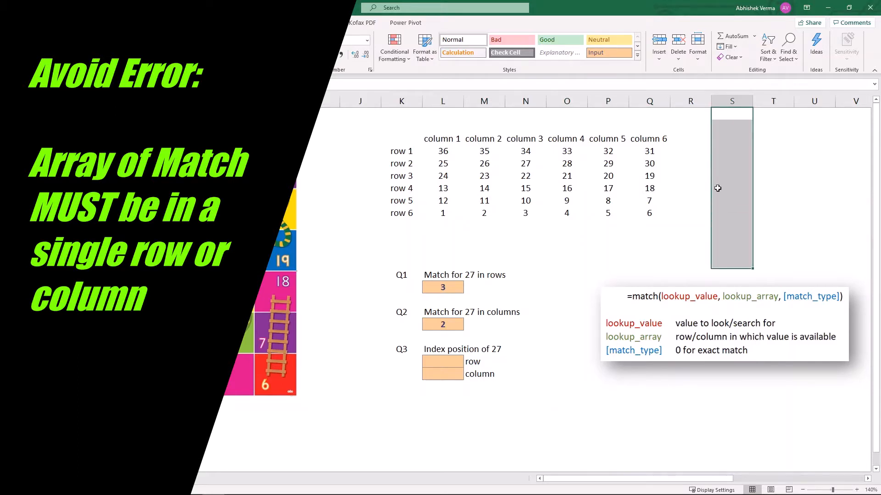
- Try extending the Q2 formula's lookup array to the two-column range N4:O9, and undo the change
{"action": "left_click", "coordinate": [453, 326]}
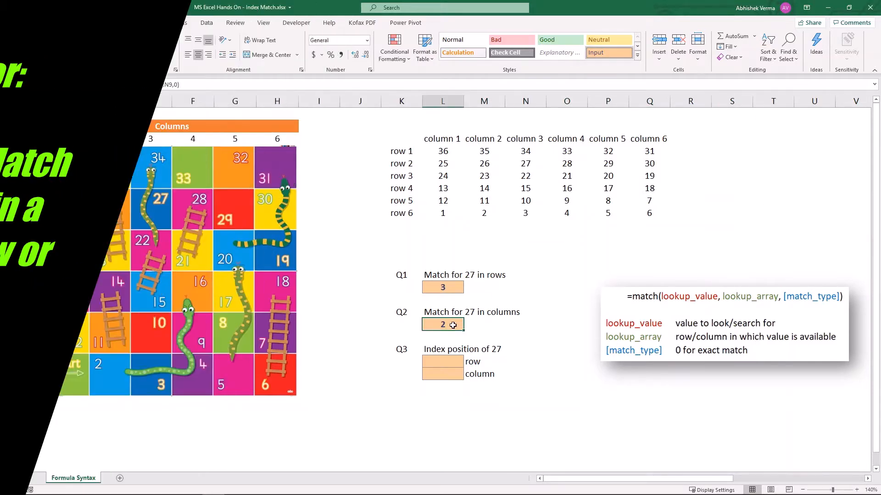
{"action": "double_click", "coordinate": [453, 325]}
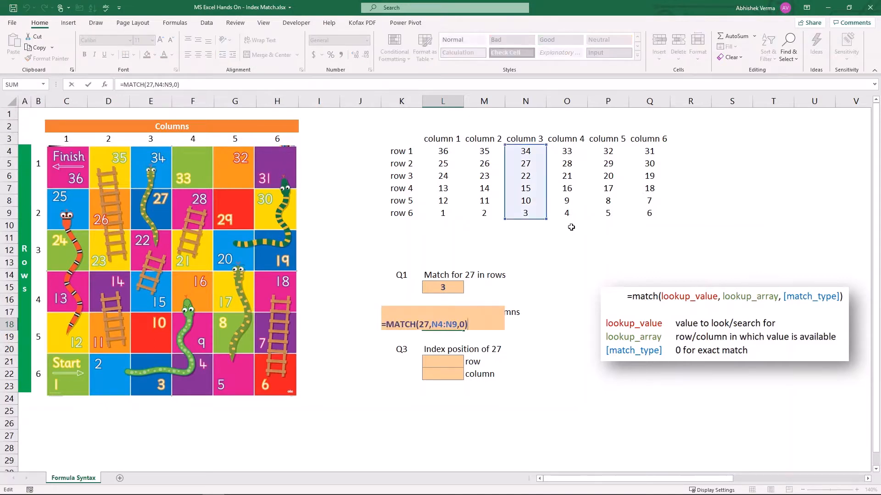
{"action": "left_click_drag", "start_coordinate": [548, 218], "coordinate": [571, 221]}
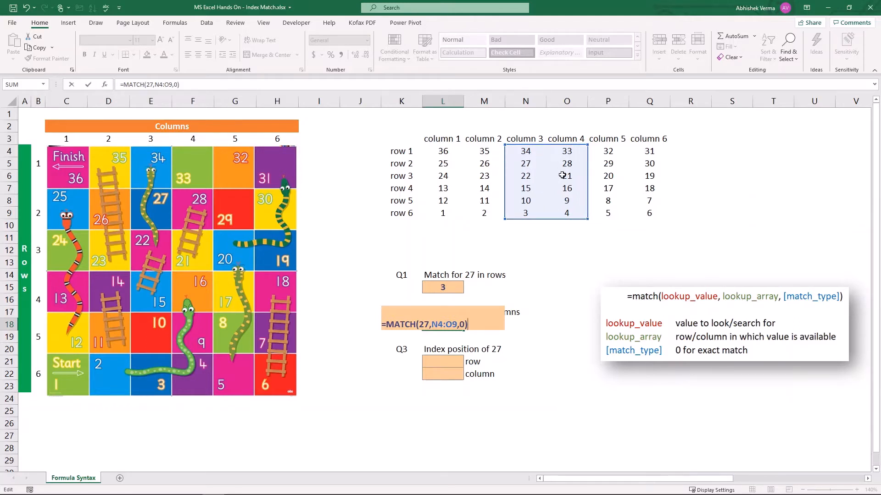
{"action": "key", "text": "Return"}
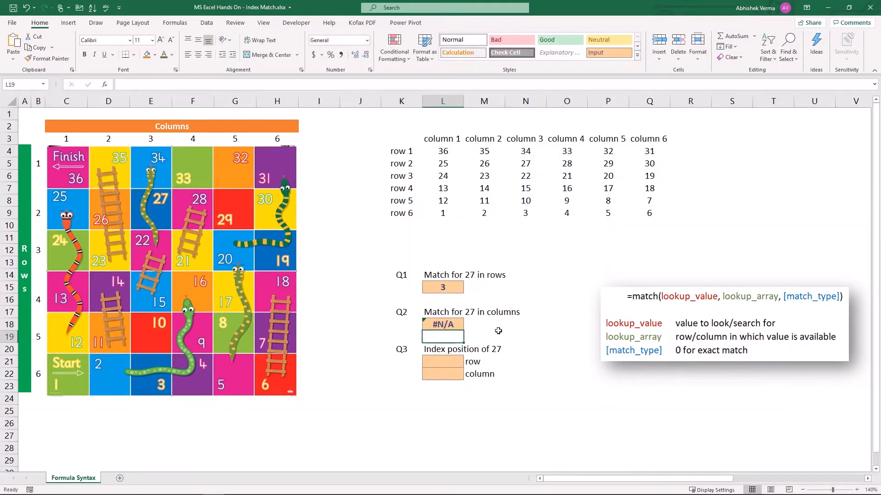
{"action": "key", "text": "ctrl+z"}
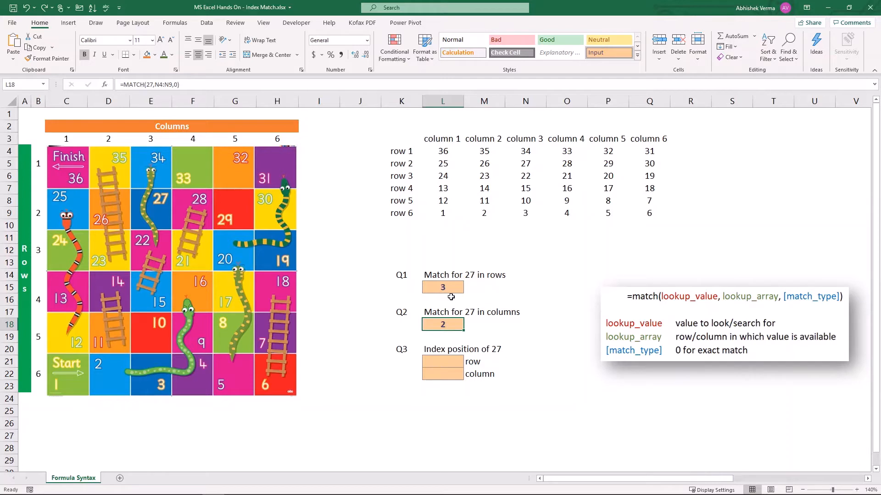
- Locate 27 in the number grid and enter 2 as its row index position for Q3 in L21
{"action": "left_click", "coordinate": [473, 175]}
{"action": "left_click_drag", "start_coordinate": [443, 152], "coordinate": [667, 214]}
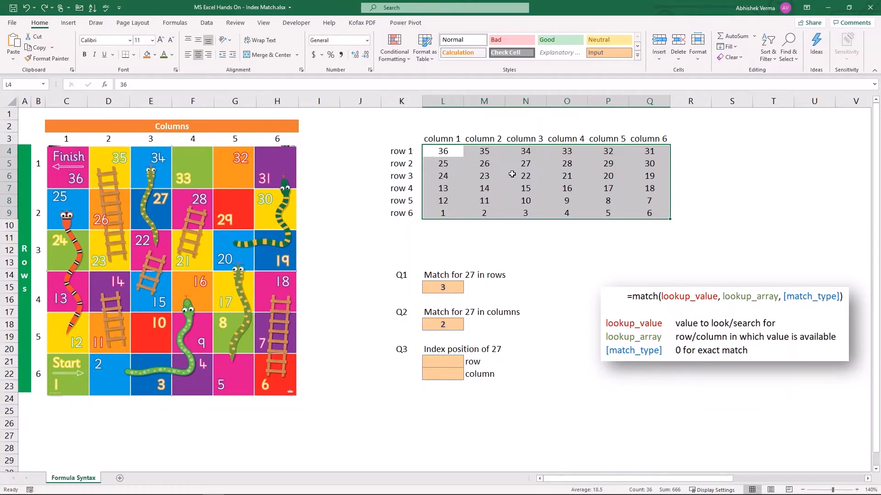
{"action": "left_click", "coordinate": [525, 164]}
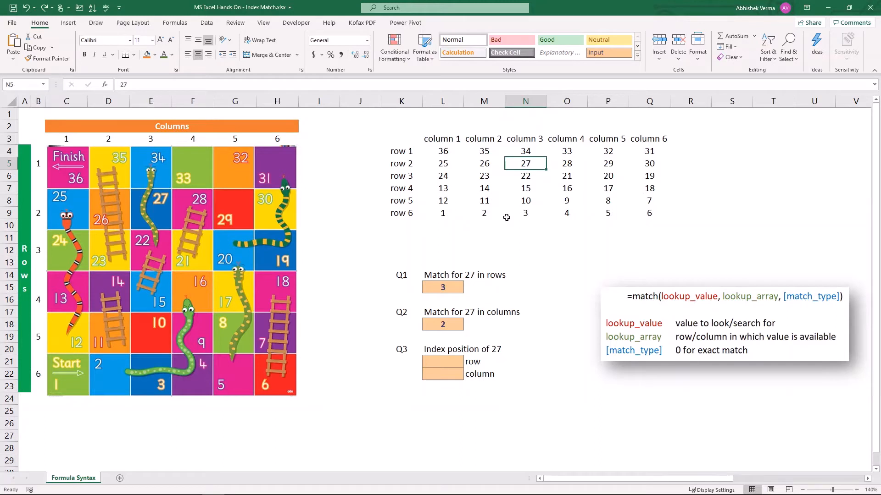
{"action": "left_click", "coordinate": [449, 361]}
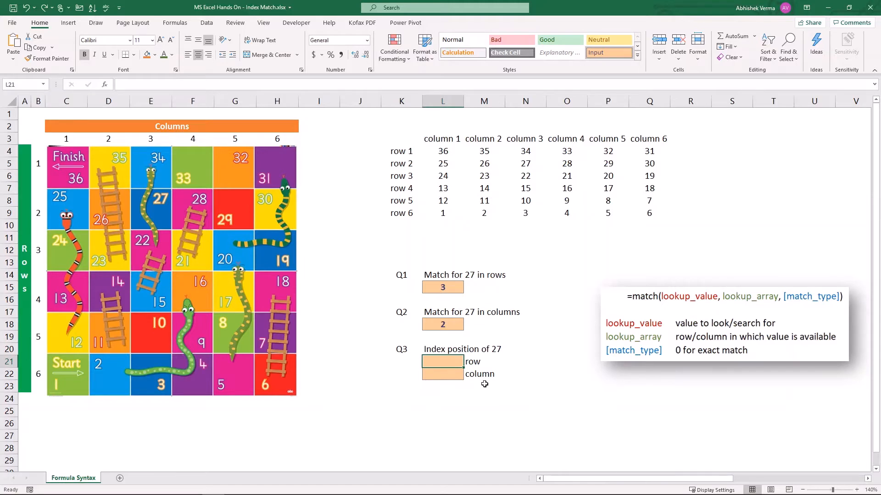
{"action": "type", "text": "2"}
{"action": "key", "text": "Return"}
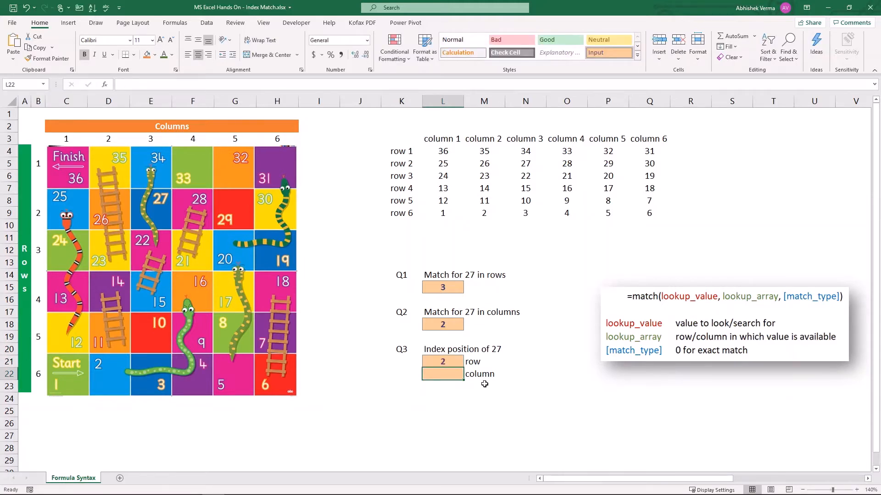
- Enter 3 as 27's column index position for Q3 in L22
{"action": "type", "text": "3"}
{"action": "key", "text": "Return"}
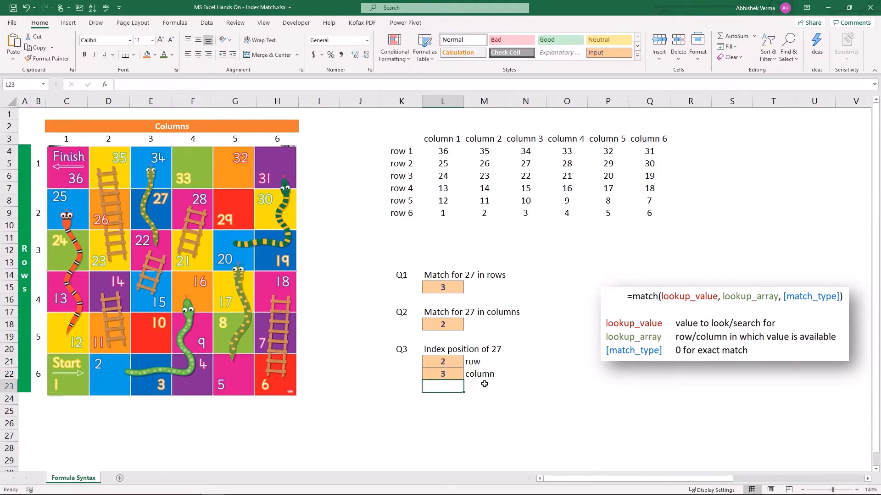
{"action": "left_click", "coordinate": [544, 385]}
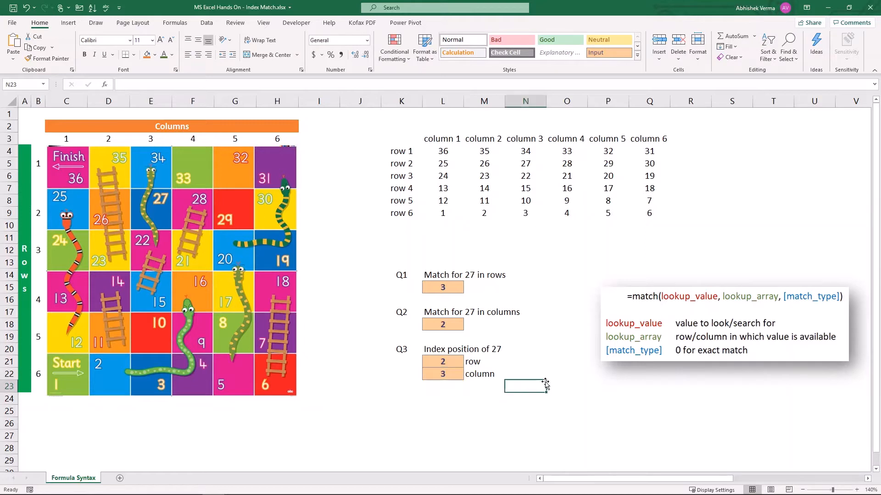
- Compare the Q1 and Q2 MATCH answers with the row and column index positions entered for Q3
{"action": "left_click", "coordinate": [455, 287]}
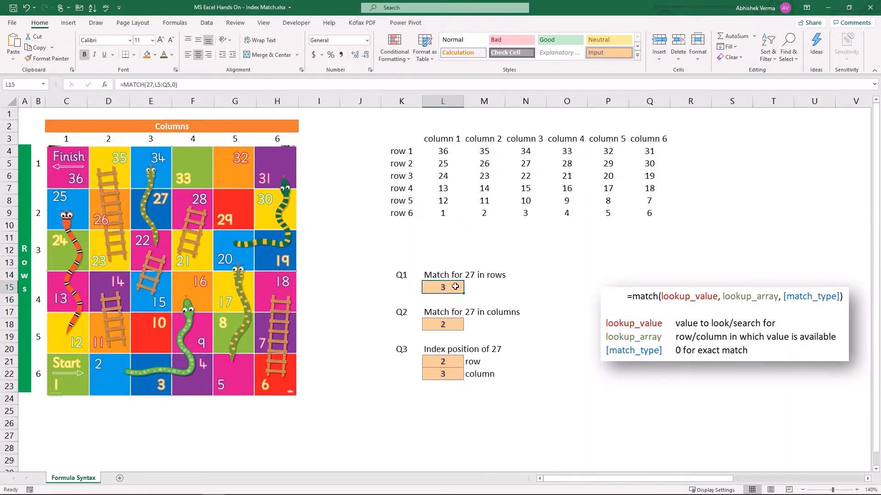
{"action": "left_click", "coordinate": [449, 363]}
{"action": "left_click", "coordinate": [460, 324]}
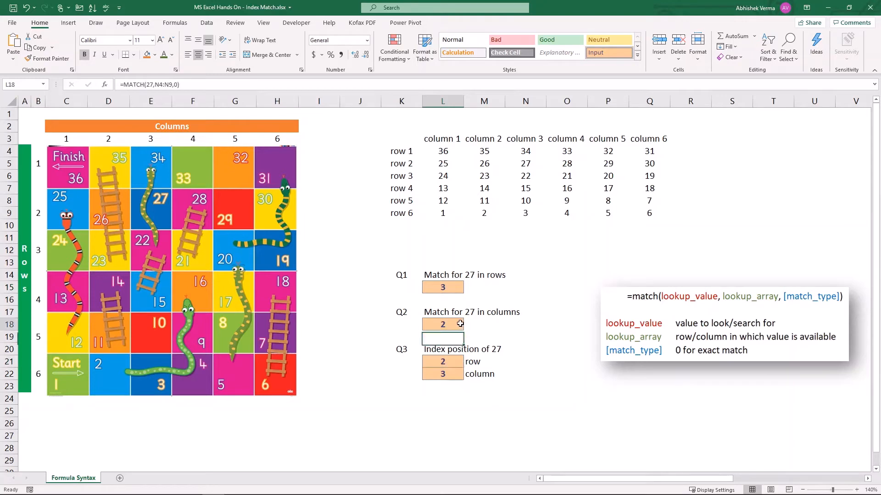
{"action": "left_click", "coordinate": [450, 372]}
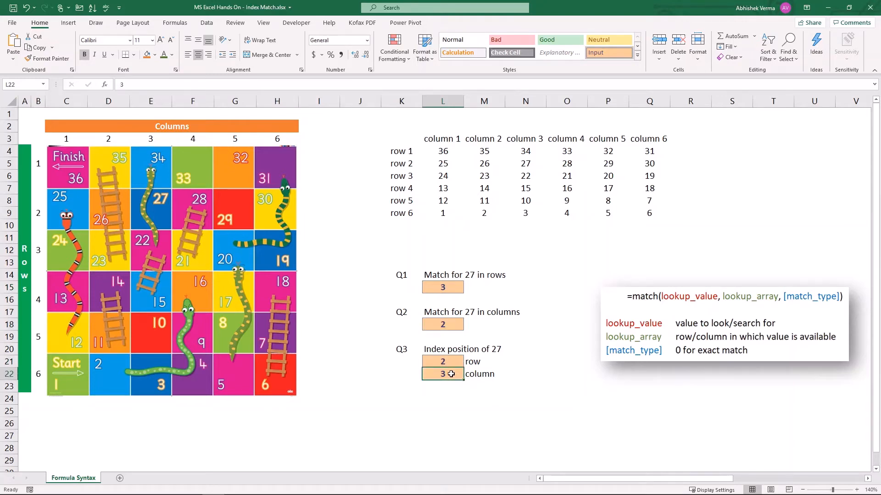
{"action": "left_click", "coordinate": [503, 386]}
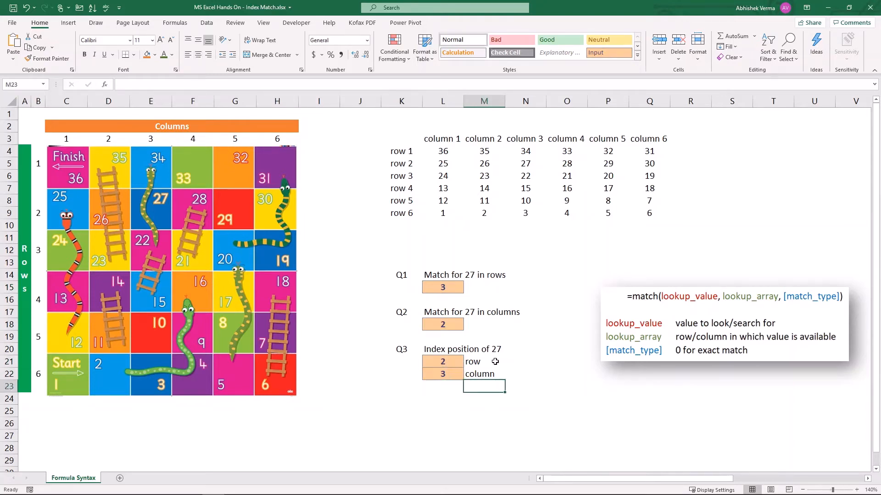
{"action": "left_click", "coordinate": [455, 363]}
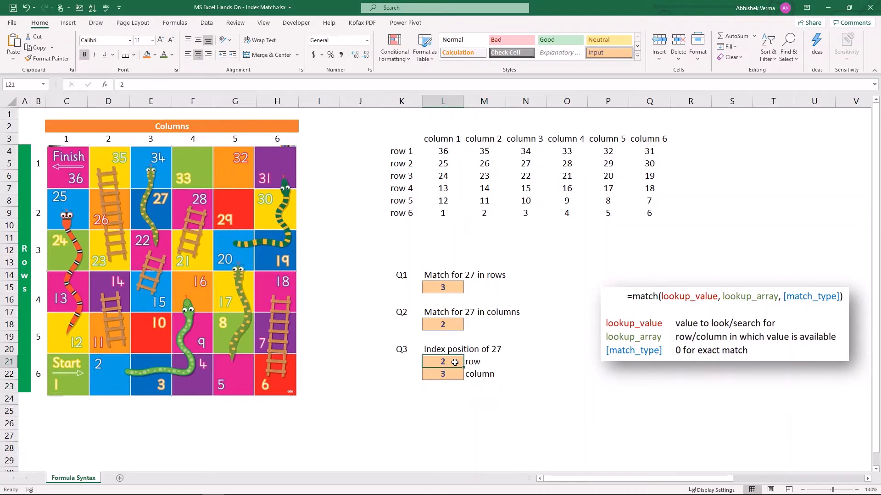
- Trace the Q1 and Q2 answers back to the grid's row and column labels and to 27's cell
{"action": "left_click", "coordinate": [457, 285]}
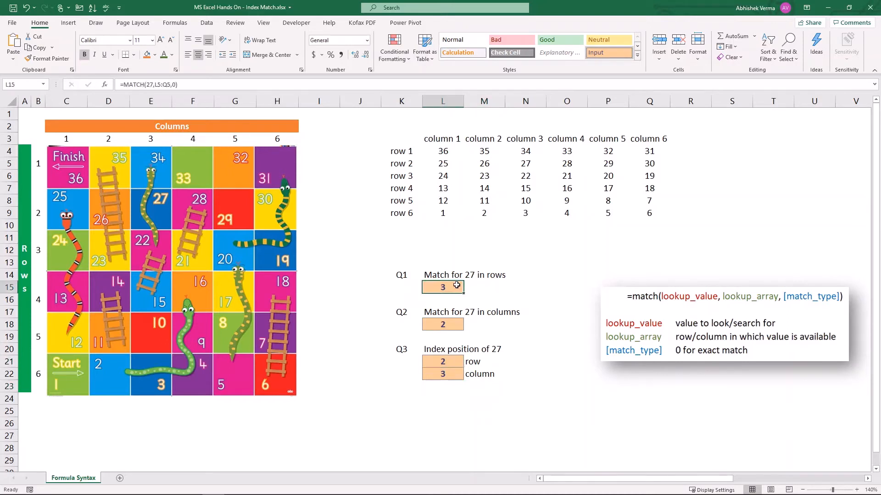
{"action": "left_click", "coordinate": [411, 161]}
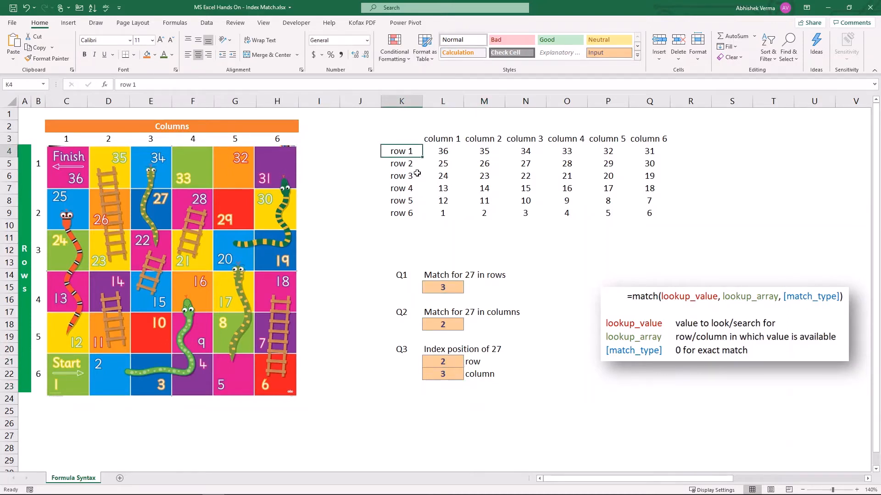
{"action": "left_click", "coordinate": [529, 163]}
{"action": "left_click", "coordinate": [457, 372]}
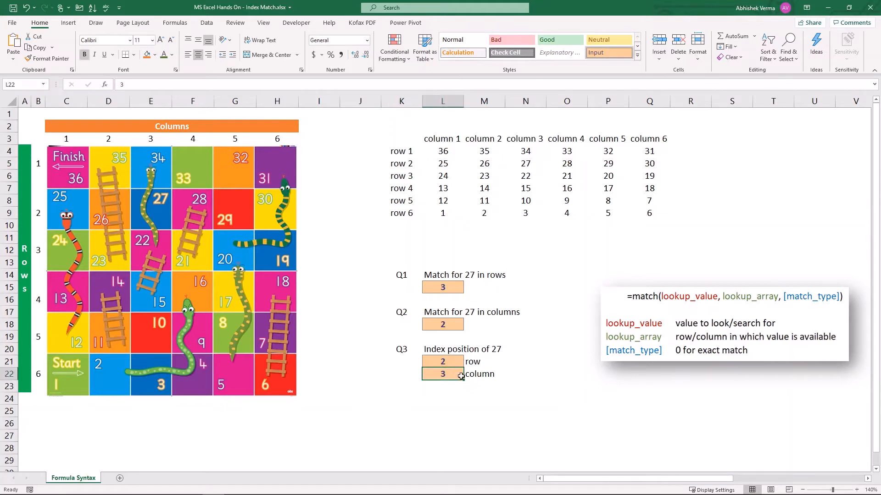
{"action": "left_click", "coordinate": [452, 327]}
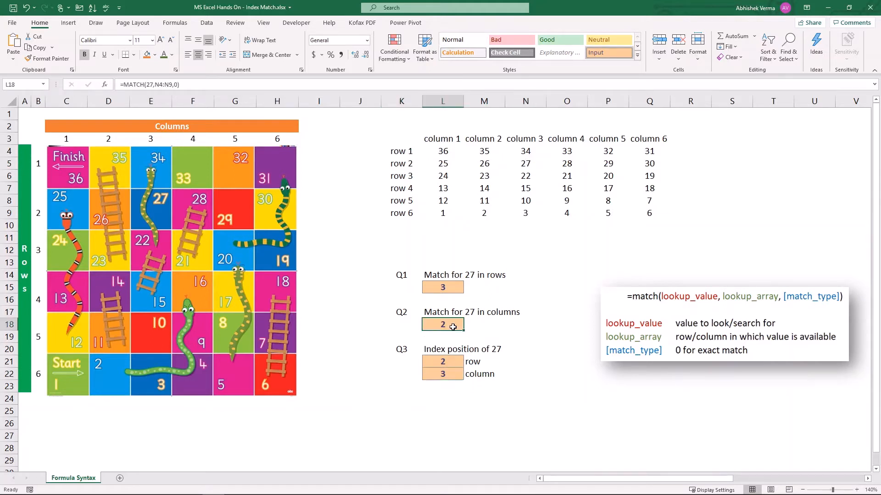
{"action": "left_click", "coordinate": [528, 140]}
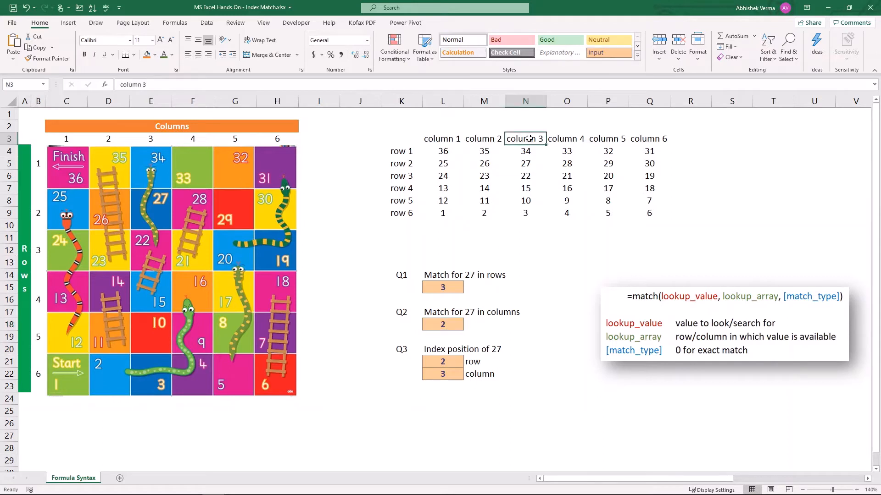
{"action": "key", "text": "Down"}
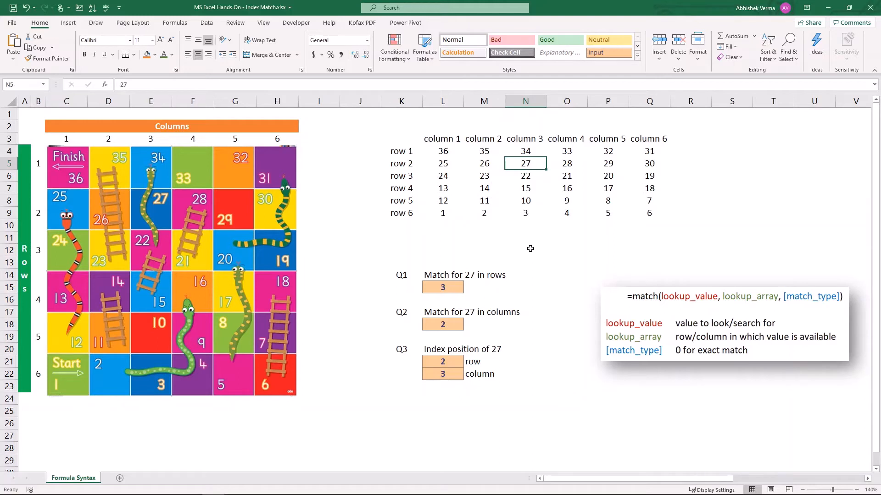
- Highlight the whole number grid L4:Q9, and review Q3's row and column index cells against 27's cell
{"action": "left_click_drag", "start_coordinate": [443, 150], "coordinate": [645, 209]}
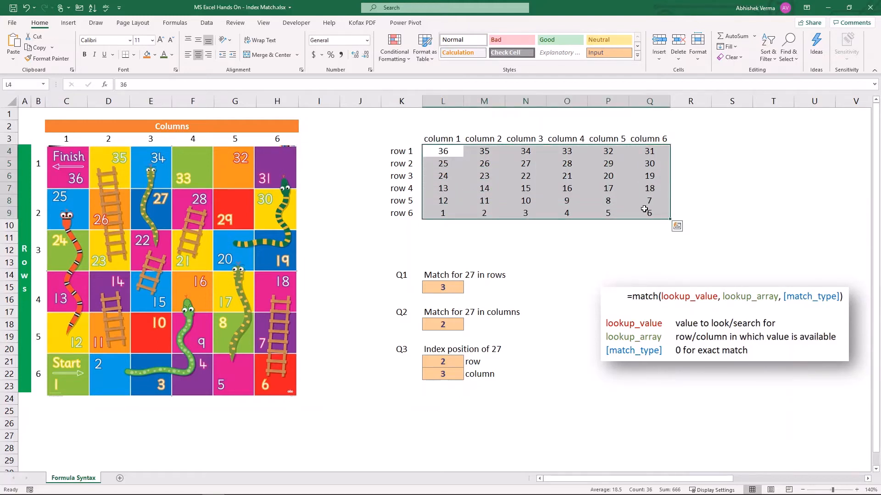
{"action": "left_click", "coordinate": [449, 404]}
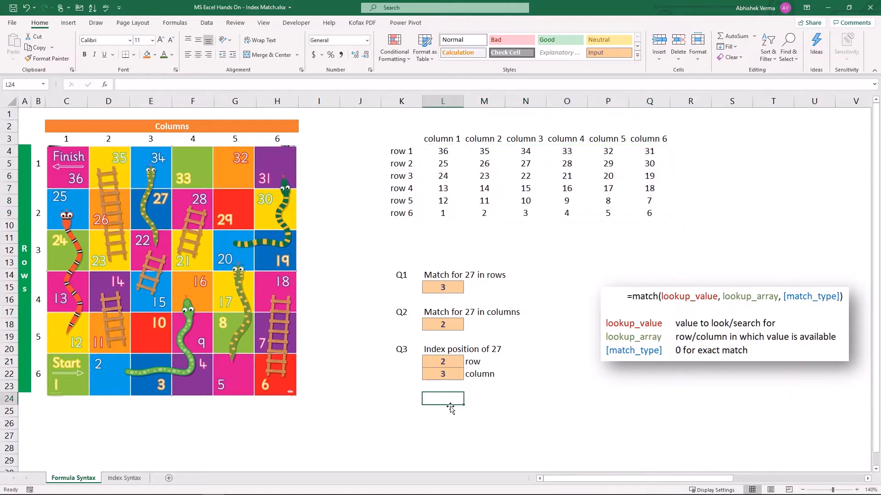
{"action": "left_click", "coordinate": [454, 362]}
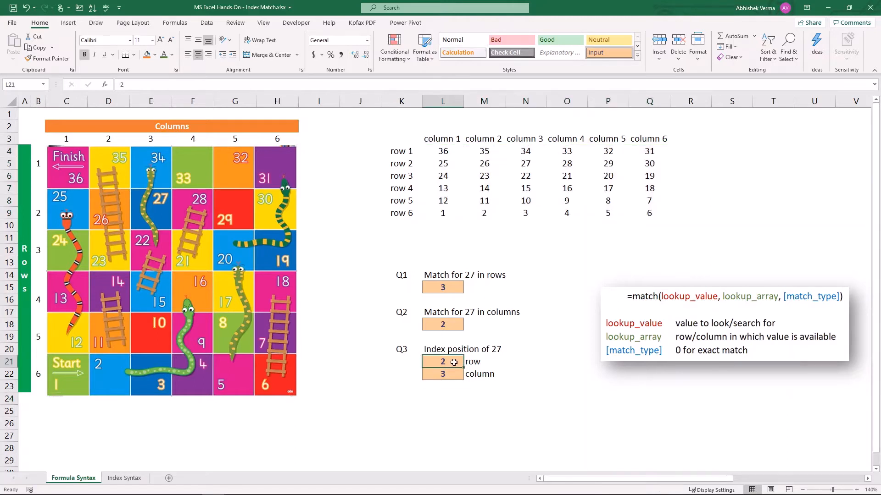
{"action": "left_click", "coordinate": [453, 374]}
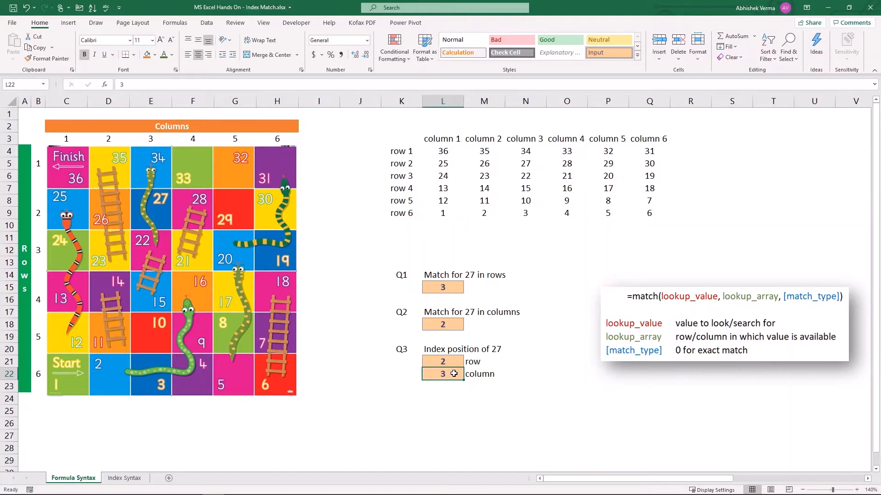
{"action": "left_click", "coordinate": [531, 165]}
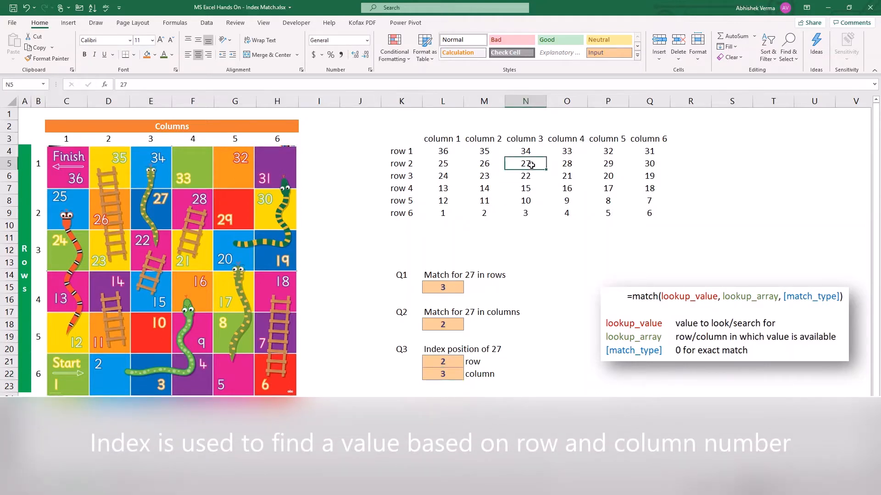
- Switch to the Index Syntax sheet and examine the number grid L4:Q9 as the array for INDEX
{"action": "key", "text": "ctrl+Page_Down"}
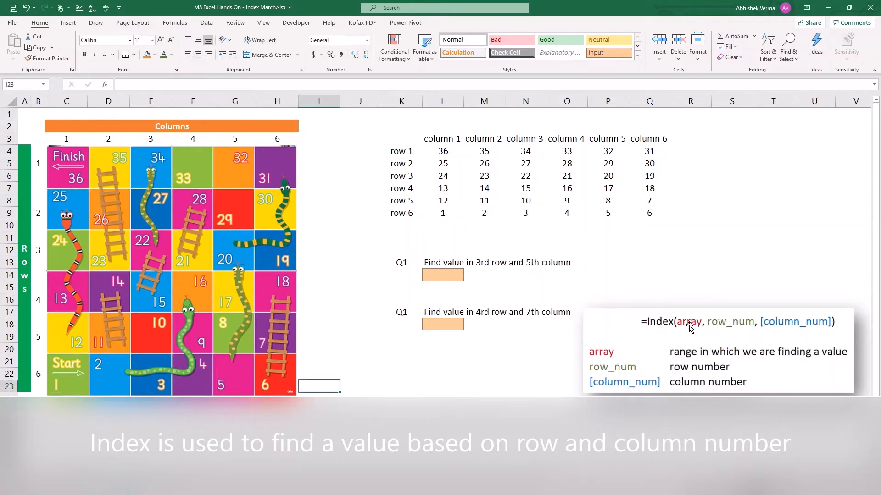
{"action": "left_click_drag", "start_coordinate": [444, 152], "coordinate": [652, 212]}
{"action": "left_click", "coordinate": [651, 212]}
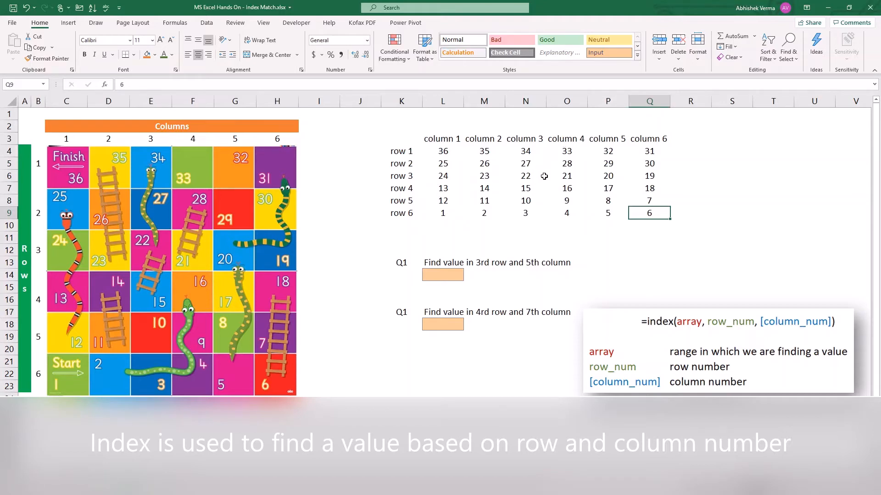
{"action": "left_click", "coordinate": [560, 176]}
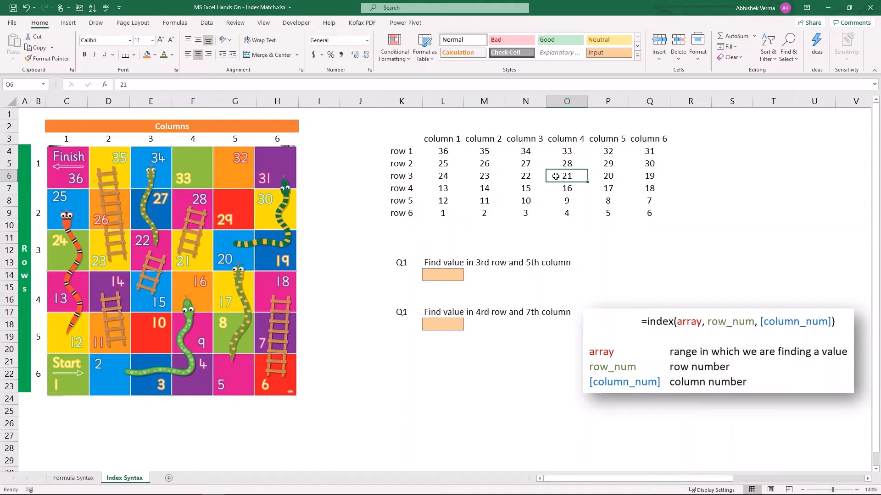
{"action": "left_click", "coordinate": [499, 252]}
- In the first answer cell L14, enter =INDEX(L4:Q9,3,5) to return the value in the 3rd row and 5th column
{"action": "left_click", "coordinate": [442, 279]}
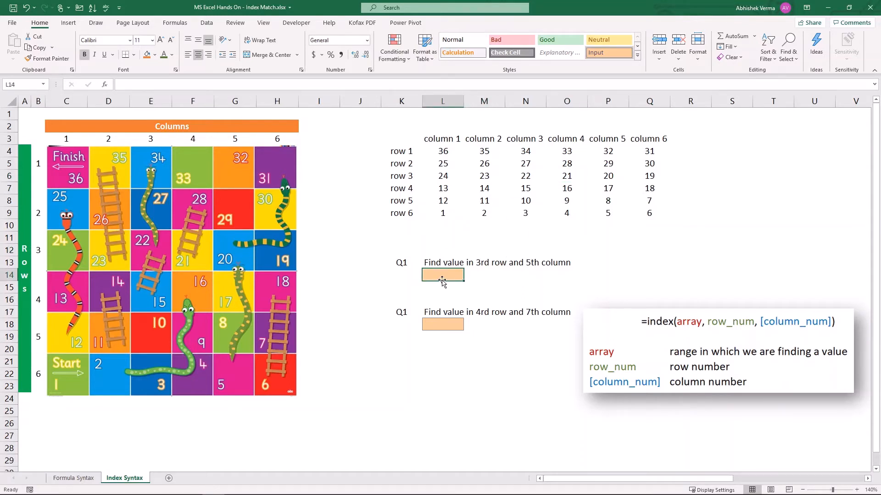
{"action": "type", "text": "=index"}
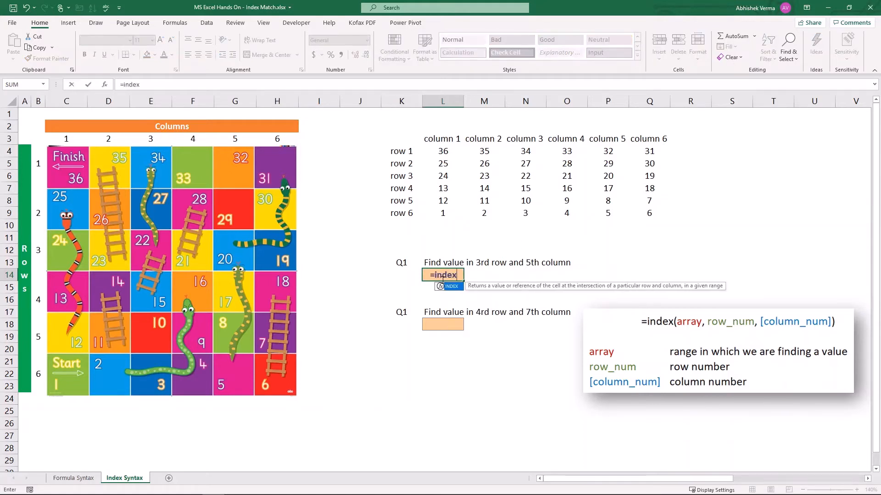
{"action": "key", "text": "Tab"}
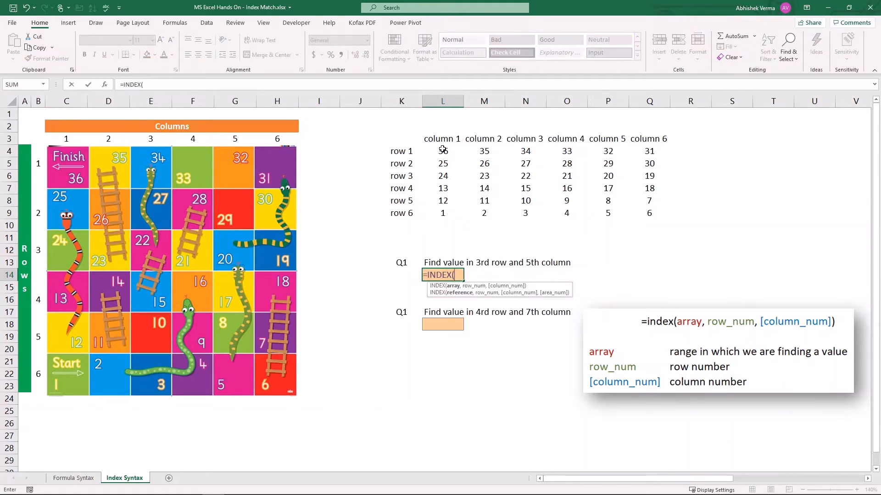
{"action": "left_click_drag", "start_coordinate": [442, 150], "coordinate": [634, 212]}
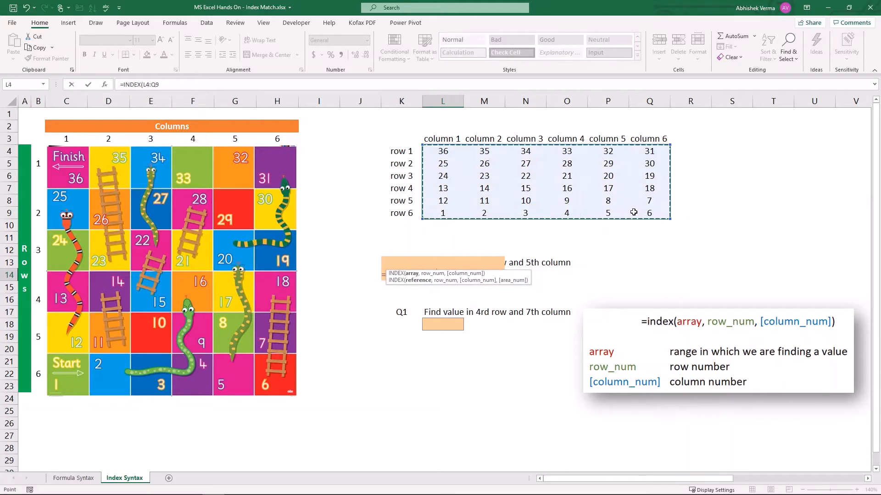
{"action": "type", "text": ",3"}
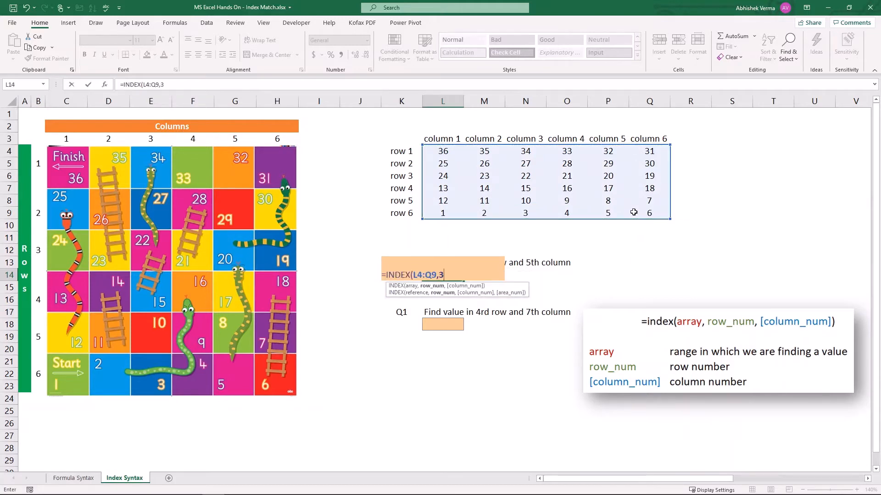
{"action": "type", "text": ",5"}
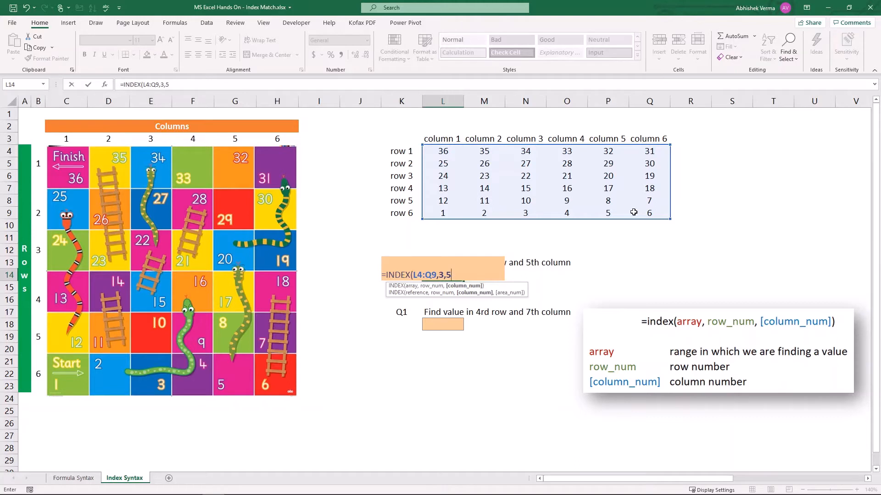
{"action": "type", "text": ")"}
{"action": "key", "text": "Return"}
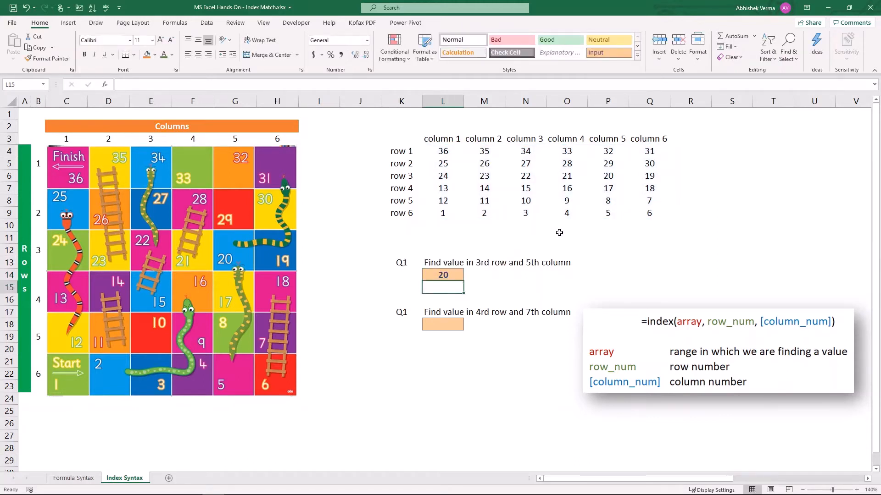
- Verify the INDEX answer by locating the grid cell where row 3 and column 5 intersect
{"action": "left_click", "coordinate": [403, 176]}
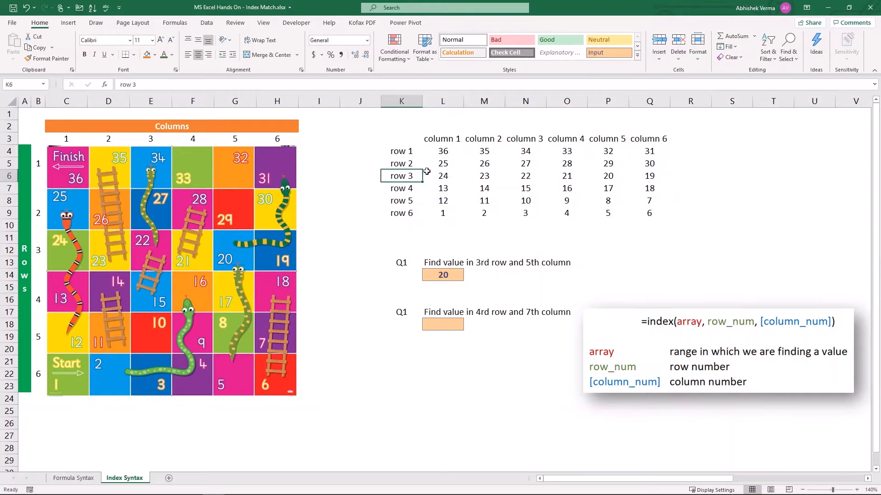
{"action": "left_click", "coordinate": [610, 137]}
{"action": "left_click", "coordinate": [612, 174]}
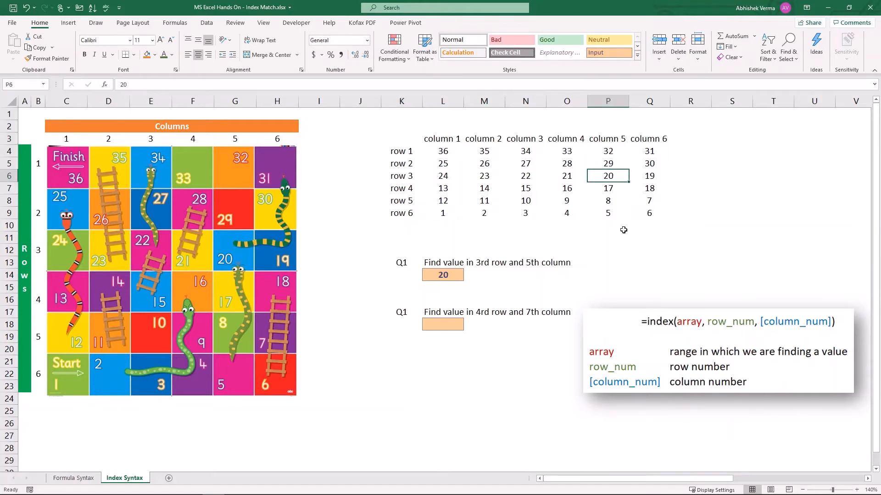
- Remove the column number from the L14 formula, making it =INDEX(L4:Q9,3,)
{"action": "left_click", "coordinate": [454, 274]}
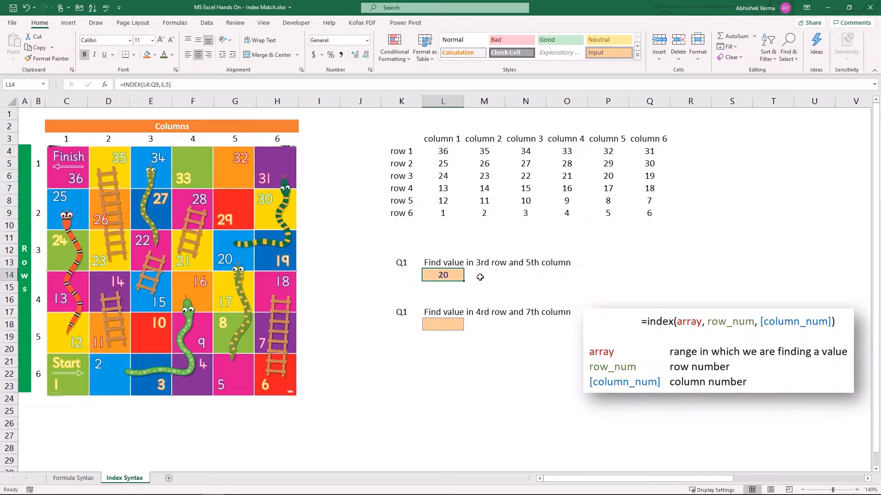
{"action": "key", "text": "F2"}
{"action": "key", "text": "Left"}
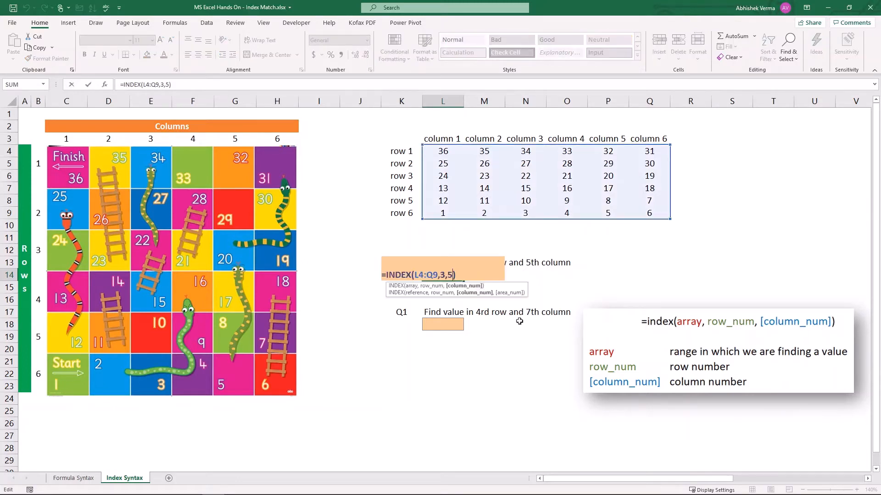
{"action": "key", "text": "BackSpace"}
{"action": "key", "text": "Return"}
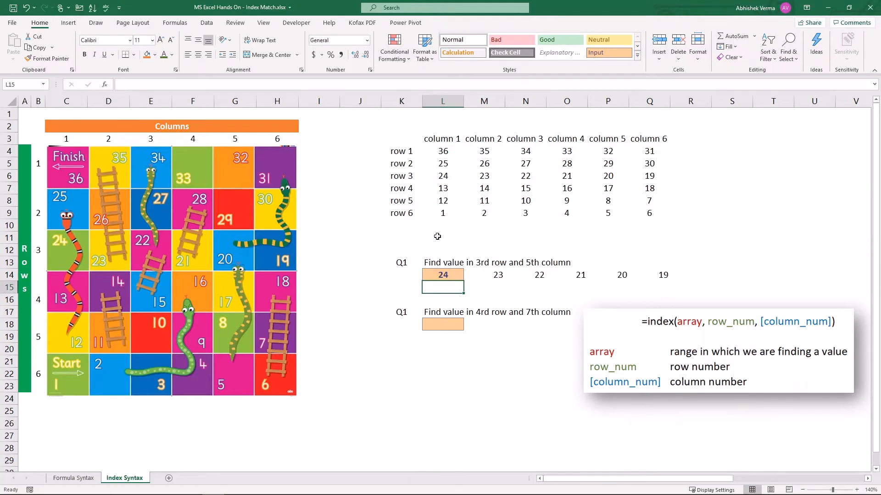
- Compare the grid's whole row 3 with the values the INDEX formula returns across row 14
{"action": "left_click", "coordinate": [442, 178]}
{"action": "key", "text": "ctrl+shift+Right"}
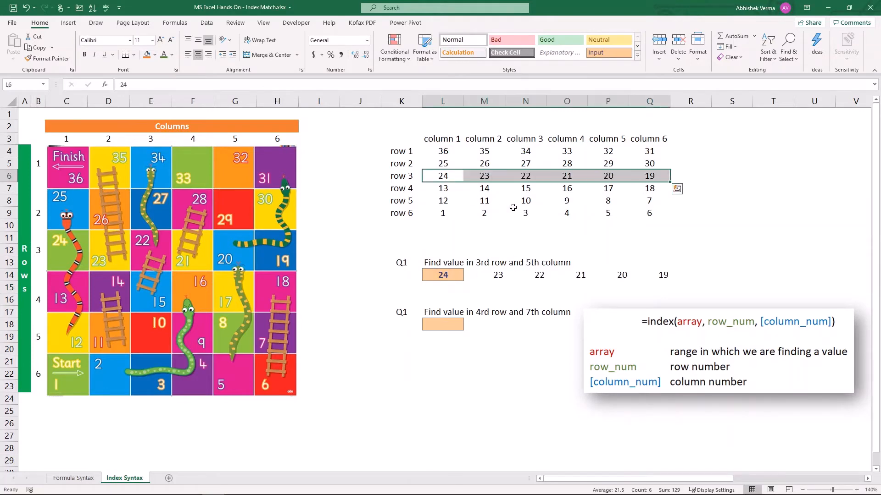
{"action": "left_click", "coordinate": [441, 275]}
{"action": "key", "text": "Right"}
{"action": "key", "text": "Right"}
{"action": "key", "text": "Right"}
{"action": "key", "text": "Right"}
{"action": "key", "text": "Right"}
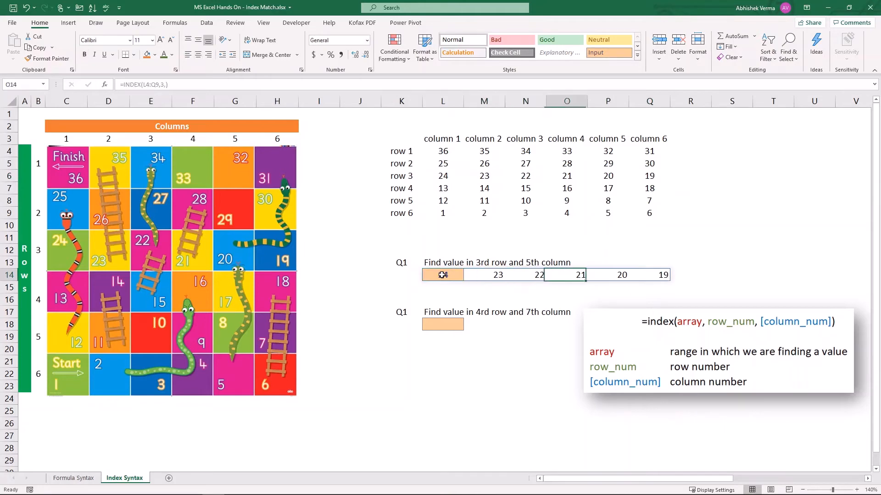
- Restore column number 5 in the L14 formula, making it =INDEX(L4:Q9,3,5)
{"action": "left_click", "coordinate": [442, 278]}
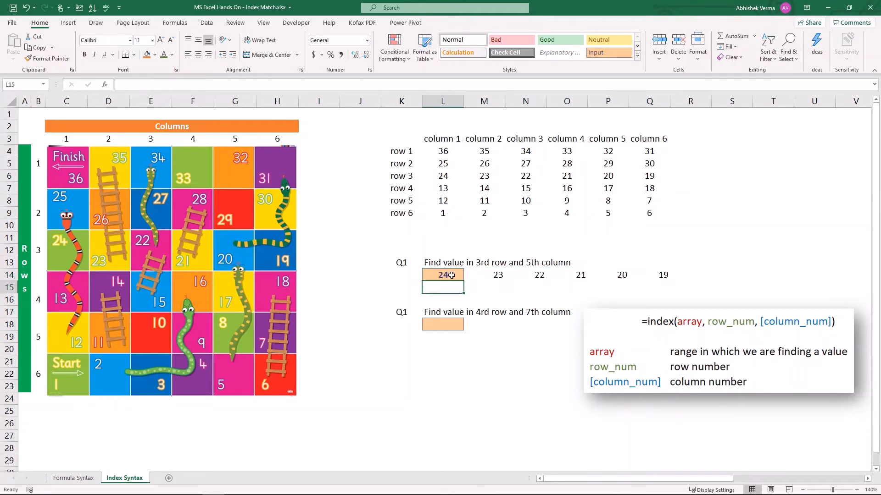
{"action": "double_click", "coordinate": [451, 275]}
{"action": "key", "text": "Left"}
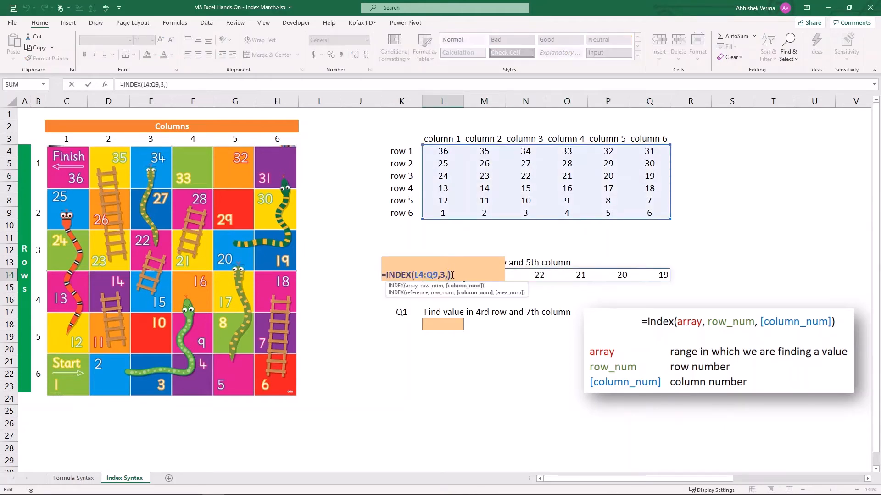
{"action": "type", "text": "5"}
{"action": "key", "text": "Return"}
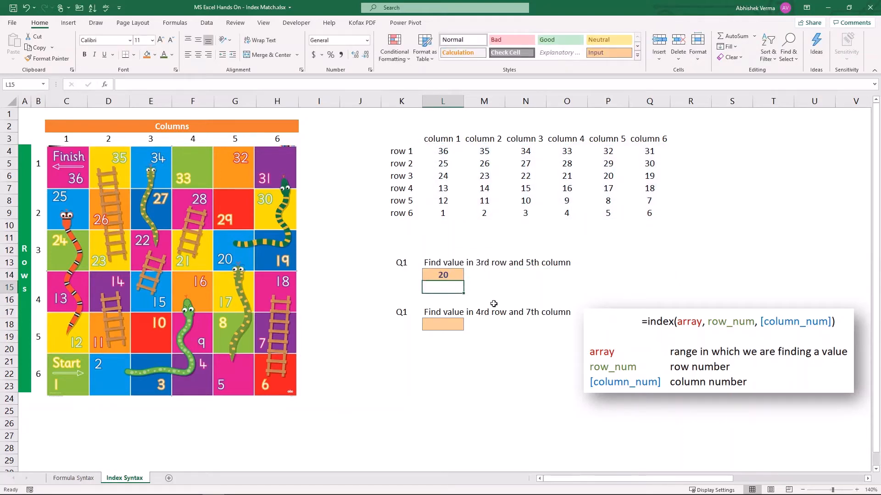
- In the second answer cell L18, enter =INDEX(L4:Q9,4,7) to look up the 4th row and 7th column
{"action": "left_click", "coordinate": [453, 324]}
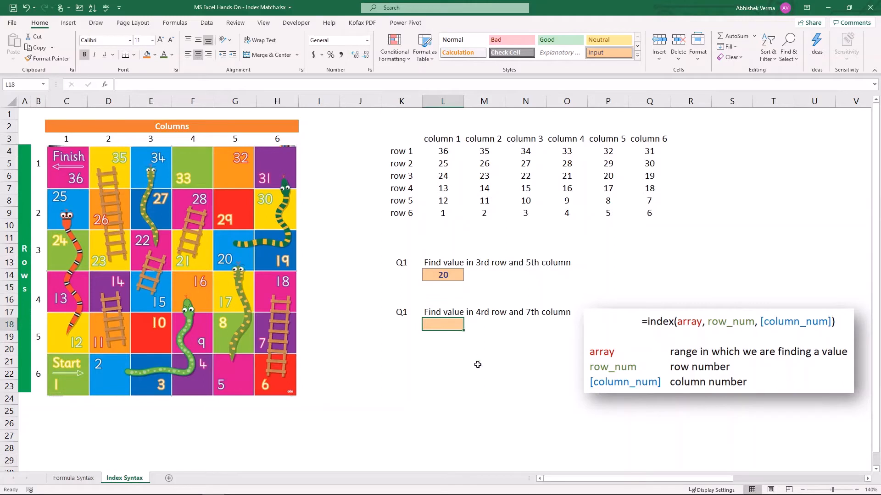
{"action": "type", "text": "=index"}
{"action": "key", "text": "Tab"}
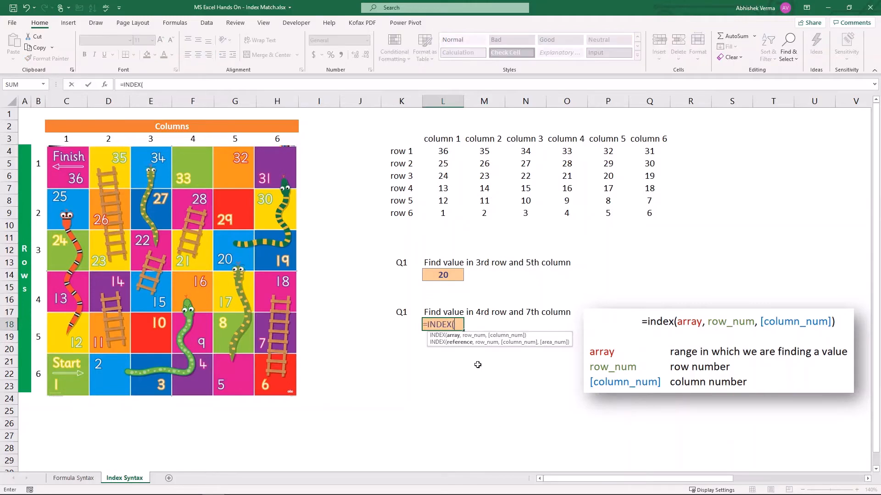
{"action": "left_click_drag", "start_coordinate": [439, 151], "coordinate": [660, 214]}
{"action": "type", "text": ",4"}
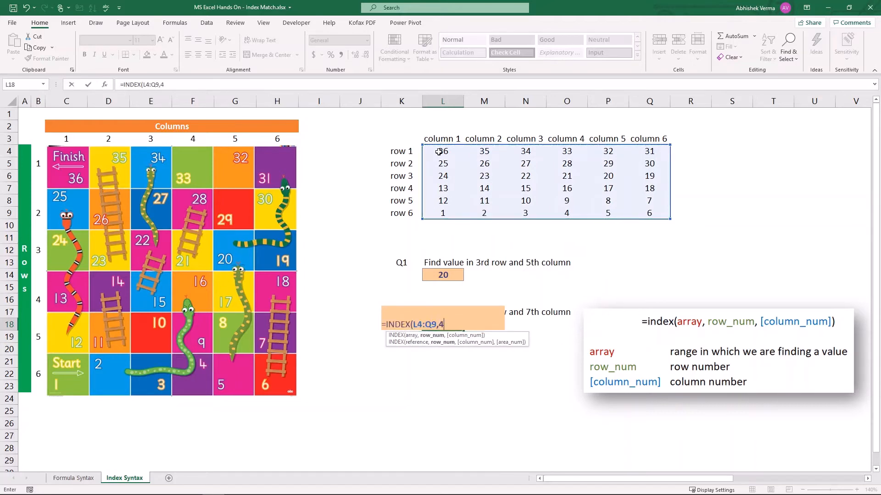
{"action": "type", "text": ",7)"}
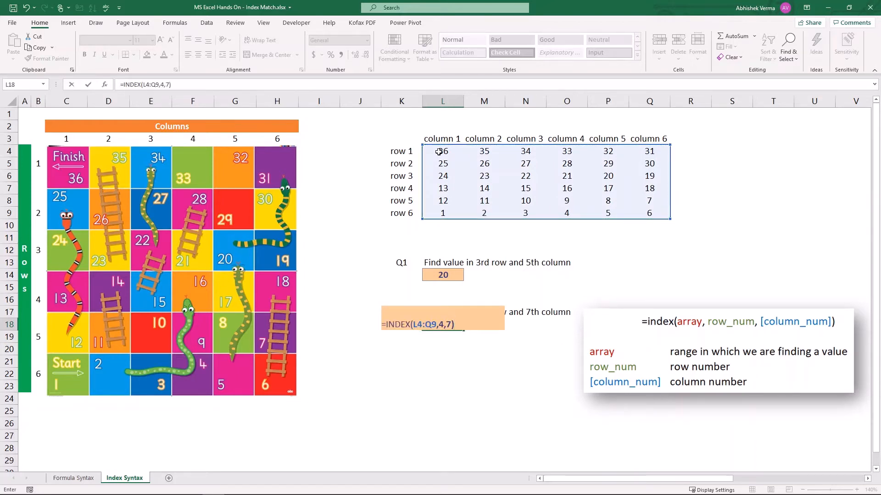
{"action": "key", "text": "Return"}
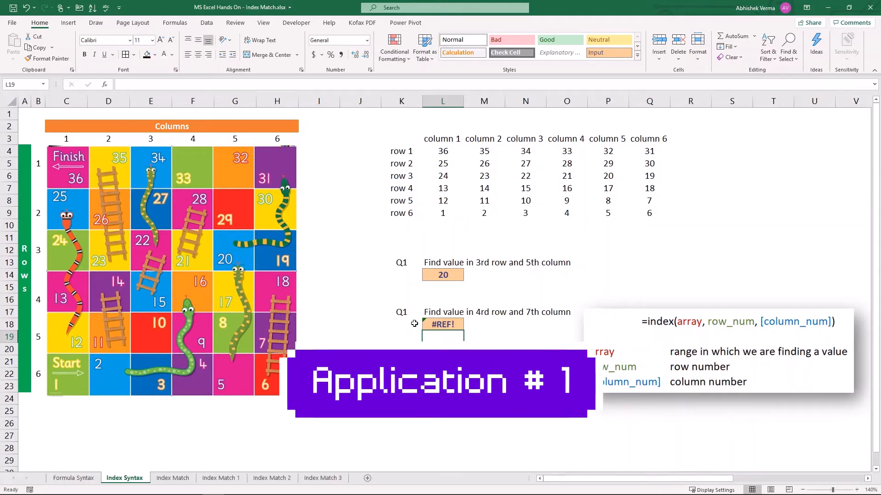
- Switch to the Index Match sheet and review the student table, its Maths column and the marks range C4:E8
{"action": "key", "text": "ctrl+Page_Down"}
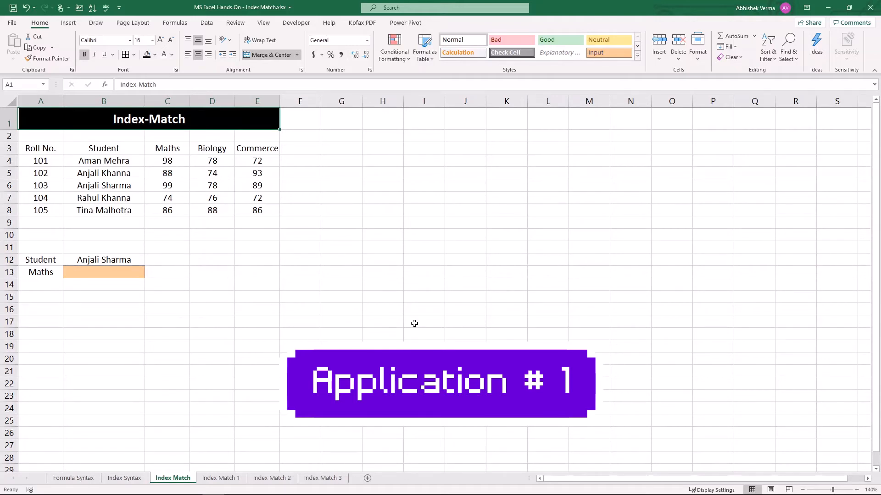
{"action": "left_click", "coordinate": [323, 202]}
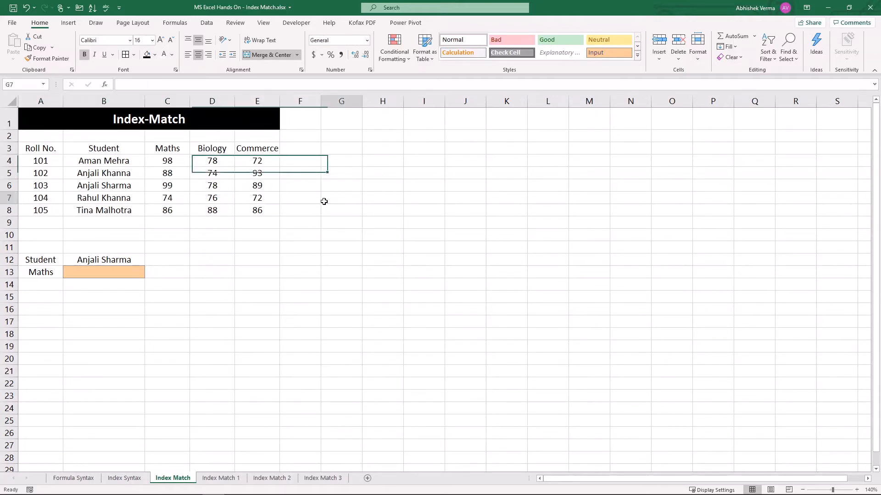
{"action": "left_click_drag", "start_coordinate": [61, 149], "coordinate": [240, 212]}
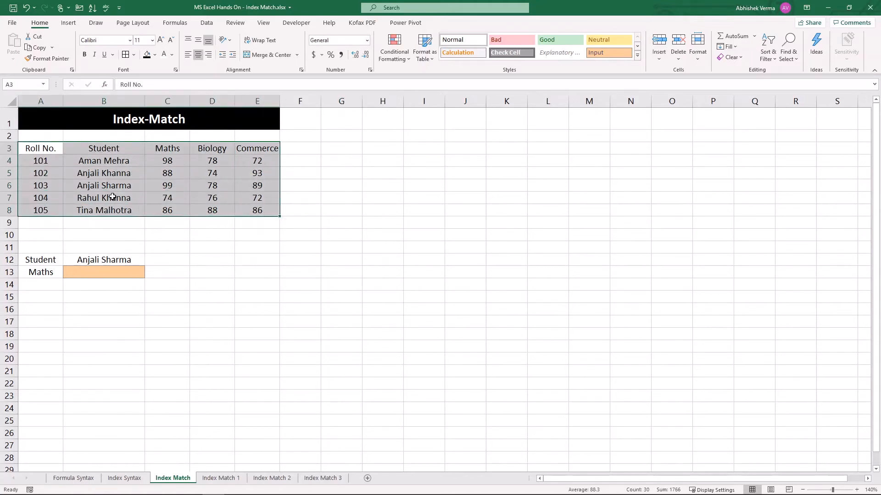
{"action": "left_click", "coordinate": [167, 149]}
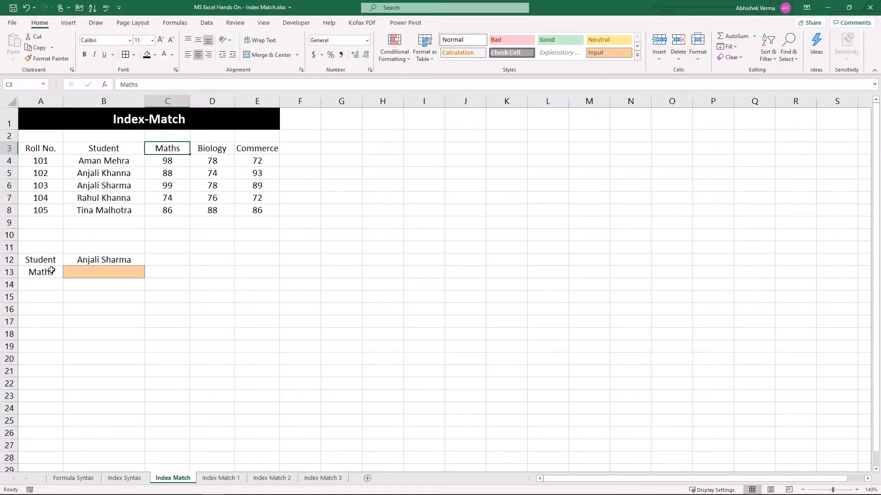
{"action": "left_click", "coordinate": [196, 258]}
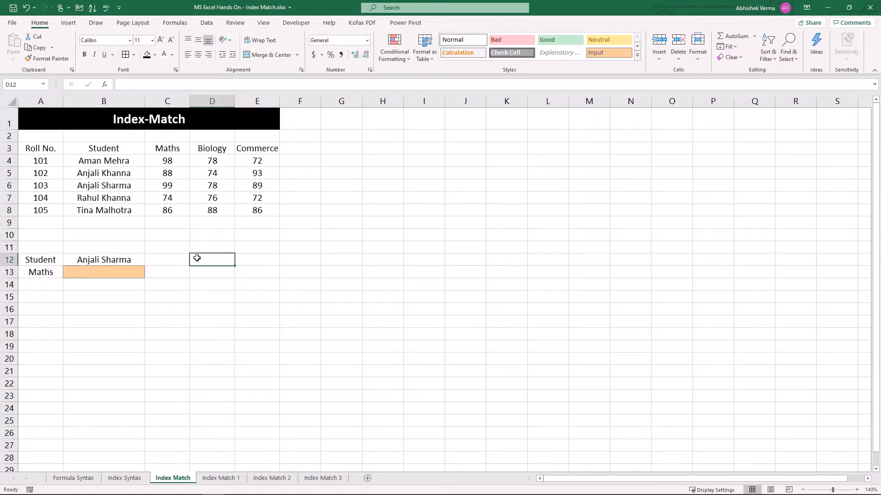
{"action": "left_click_drag", "start_coordinate": [176, 164], "coordinate": [254, 209]}
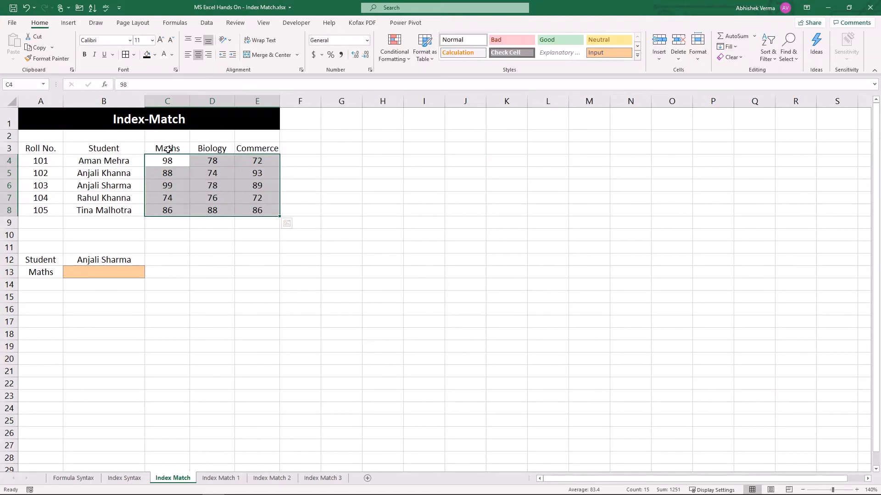
- Start an INDEX formula in the Maths answer cell B13 with the marks range C4:E8 as its array
{"action": "left_click", "coordinate": [72, 271]}
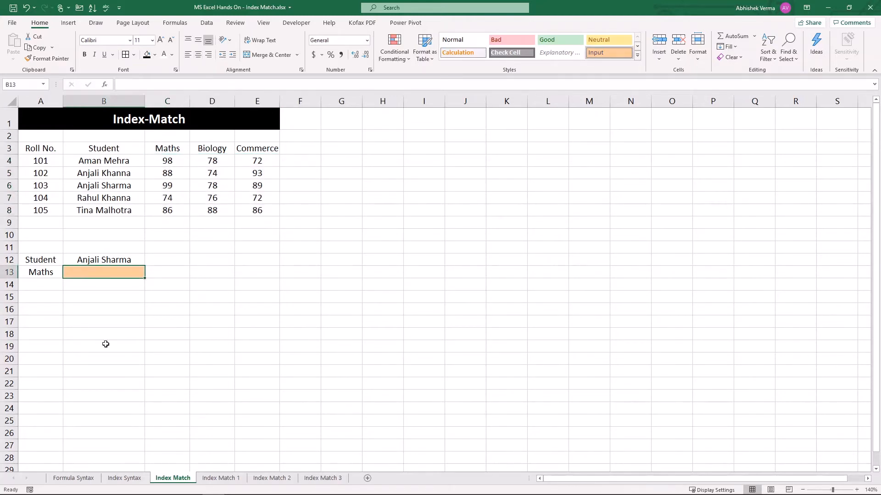
{"action": "type", "text": "=INDEX("}
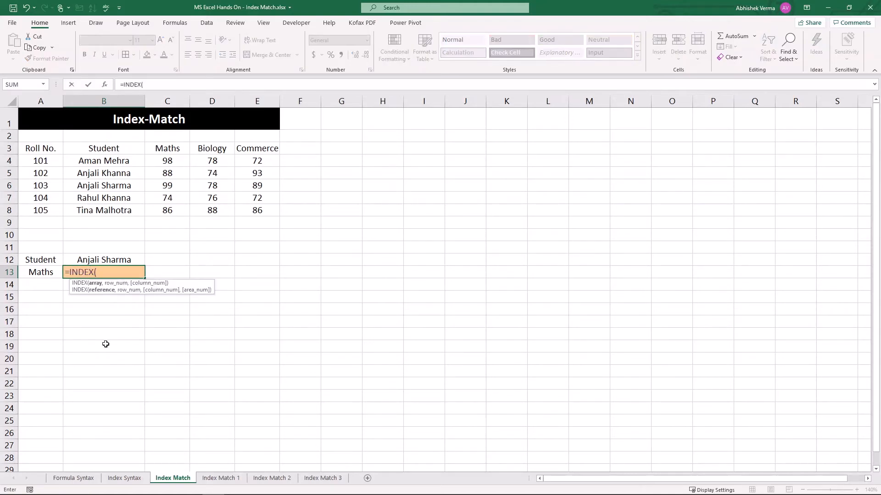
{"action": "left_click_drag", "start_coordinate": [174, 163], "coordinate": [246, 213]}
{"action": "type", "text": ","}
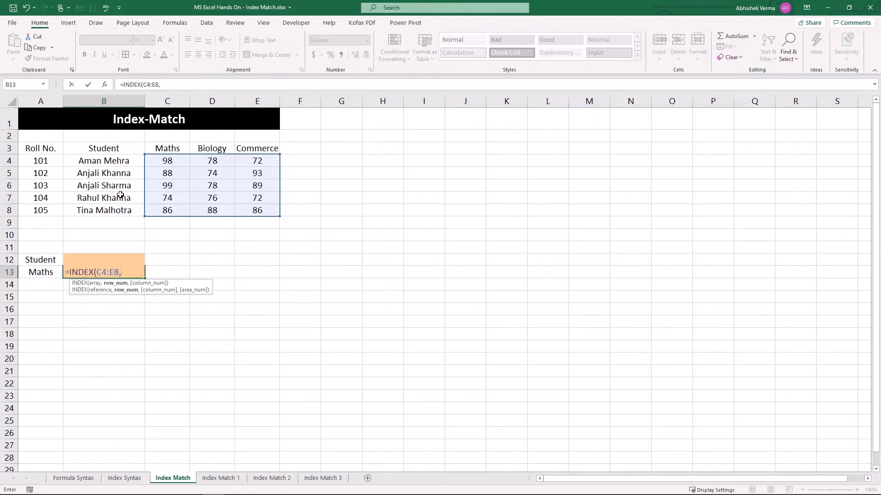
- Complete the B13 formula with MATCH(B12,B4:B8,0) as the row number and 1 as the column number
{"action": "type", "text": "MATCH("}
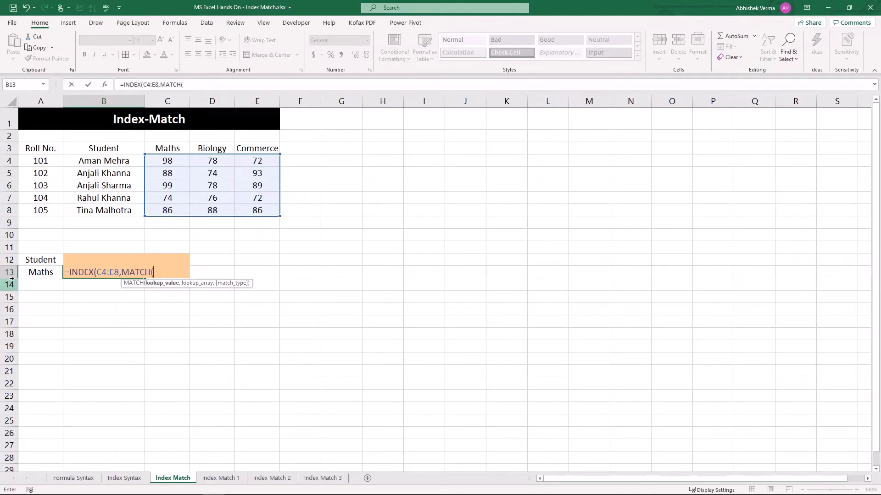
{"action": "left_click", "coordinate": [45, 260]}
{"action": "key", "text": "Right"}
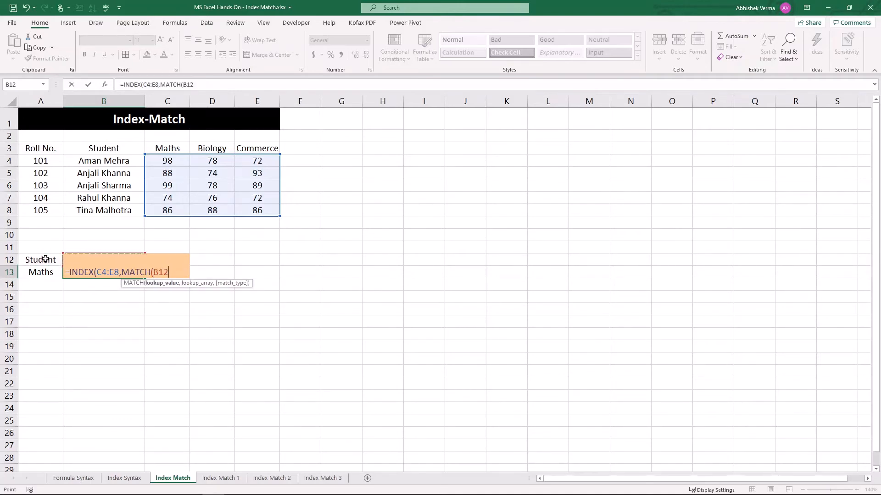
{"action": "type", "text": ","}
{"action": "left_click_drag", "start_coordinate": [104, 162], "coordinate": [105, 166]}
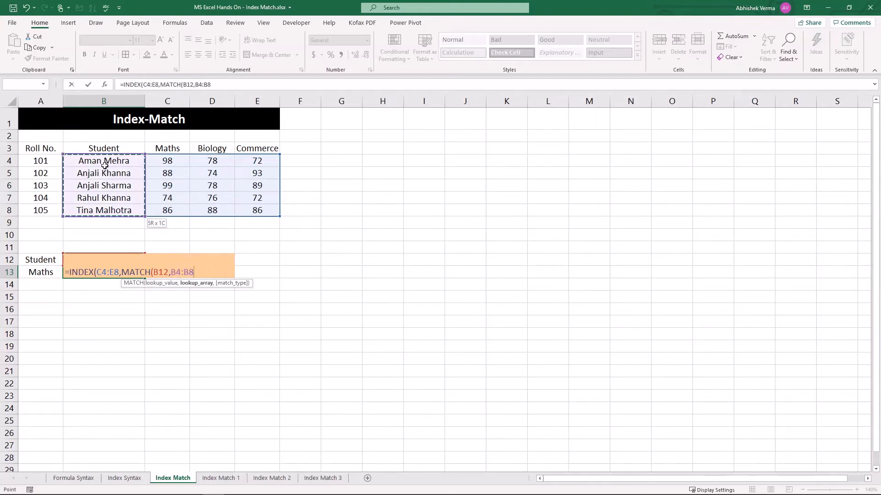
{"action": "type", "text": ",0"}
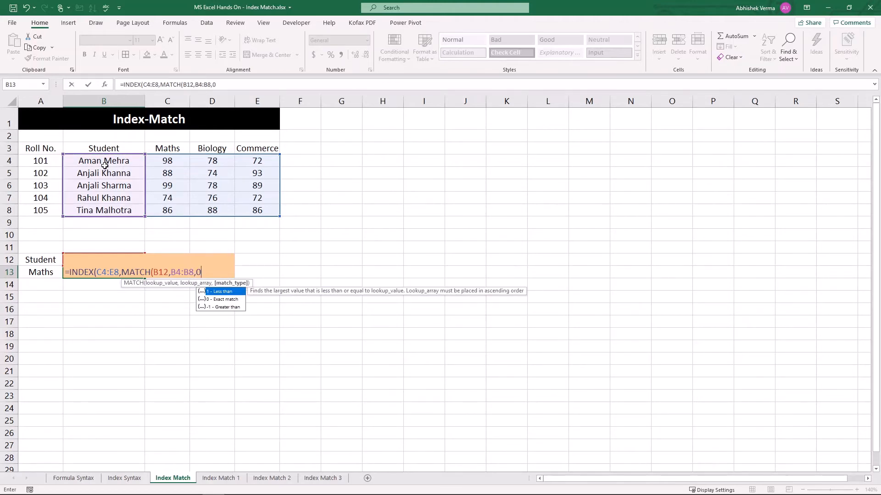
{"action": "type", "text": ")"}
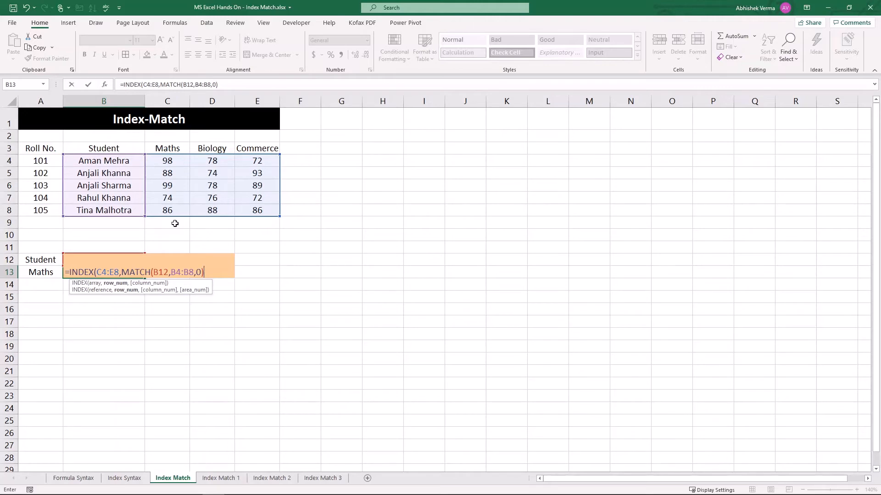
{"action": "type", "text": ","}
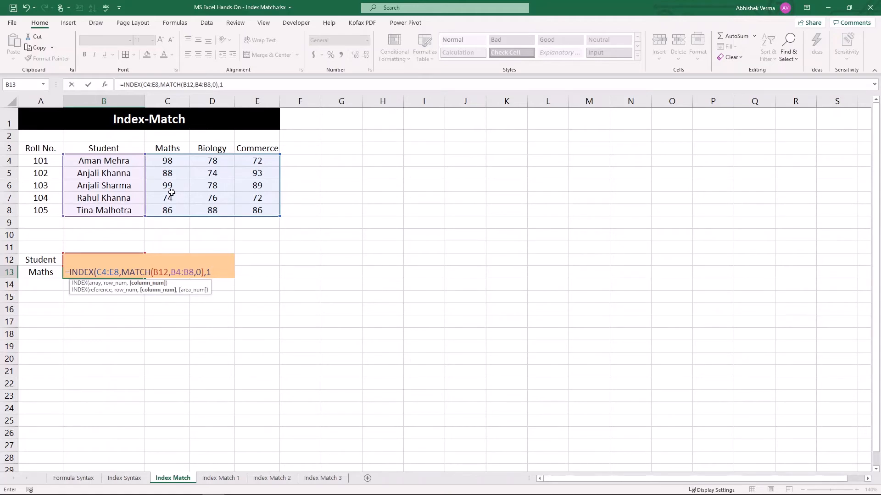
{"action": "type", "text": "1)"}
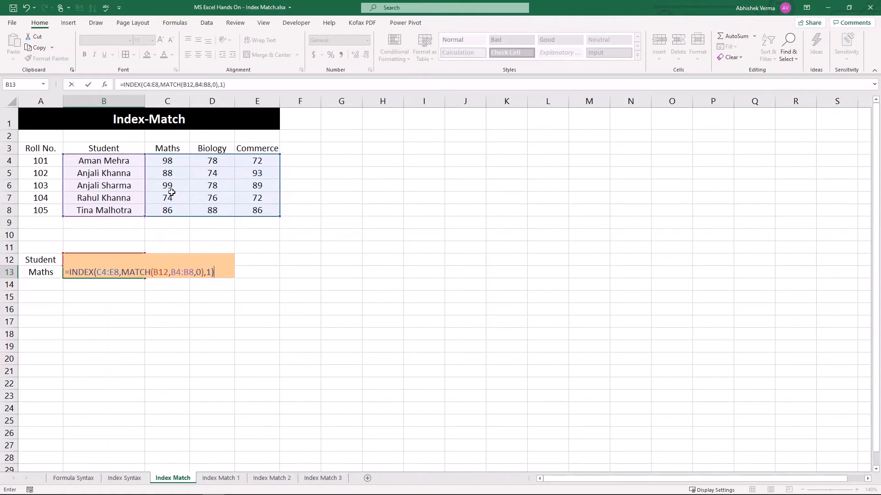
{"action": "key", "text": "Return"}
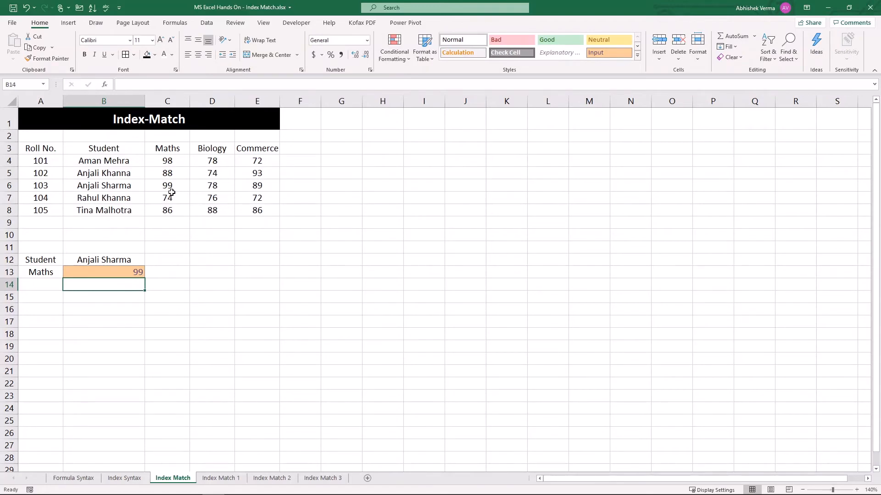
- Replace the fixed column number in B13 with MATCH(A13,C3:E3,0) so the subject's position is looked up among the headers
{"action": "left_click", "coordinate": [133, 269]}
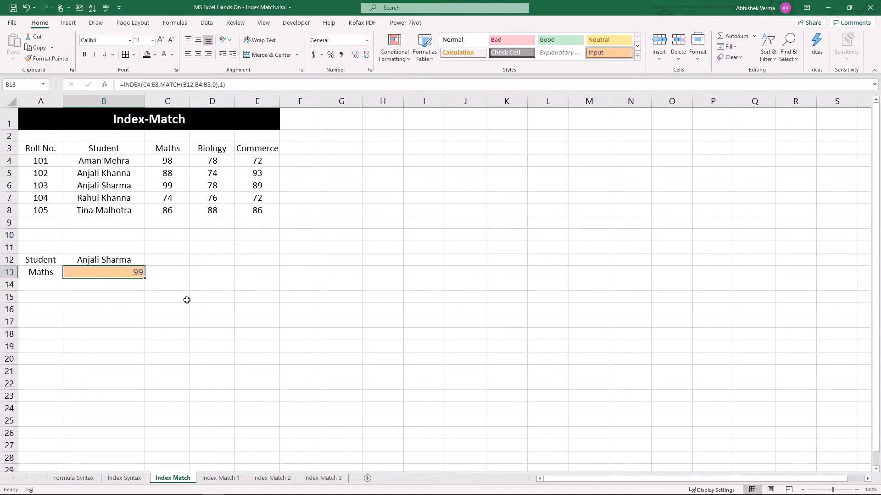
{"action": "key", "text": "F2"}
{"action": "key", "text": "Left"}
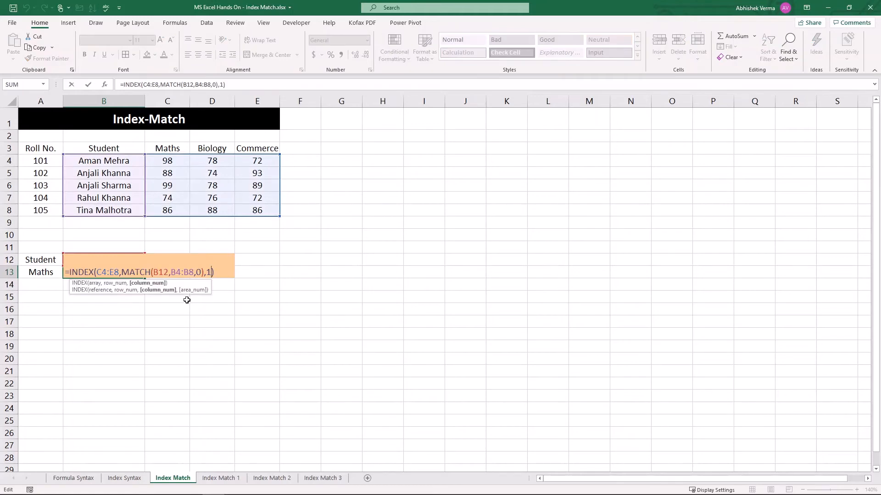
{"action": "key", "text": "BackSpace"}
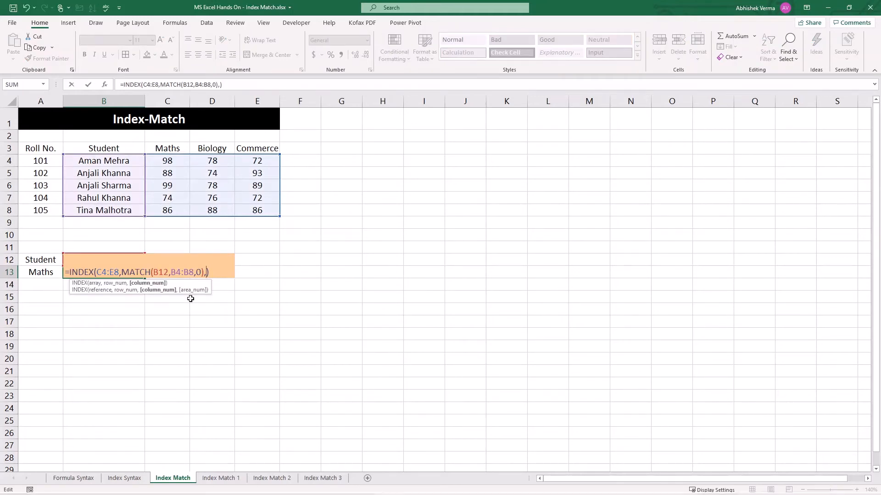
{"action": "type", "text": "MATCH("}
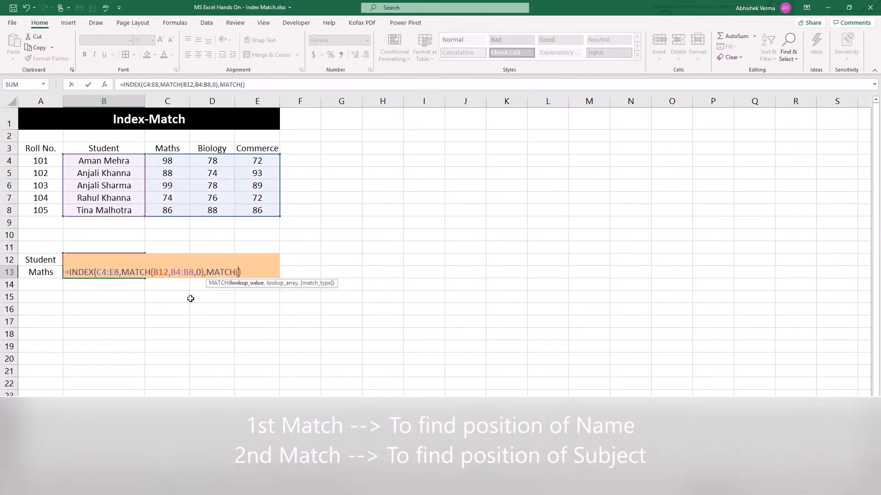
{"action": "left_click", "coordinate": [50, 272]}
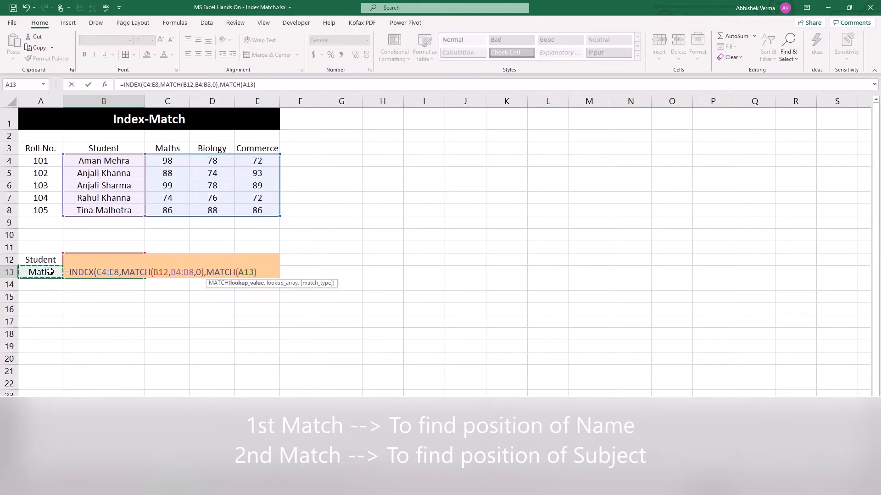
{"action": "type", "text": ","}
{"action": "left_click_drag", "start_coordinate": [169, 143], "coordinate": [257, 148]}
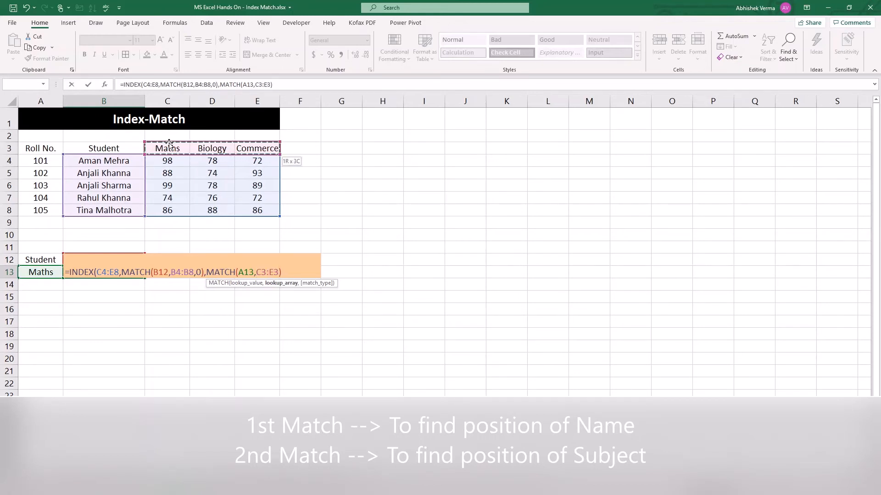
{"action": "type", "text": ",0"}
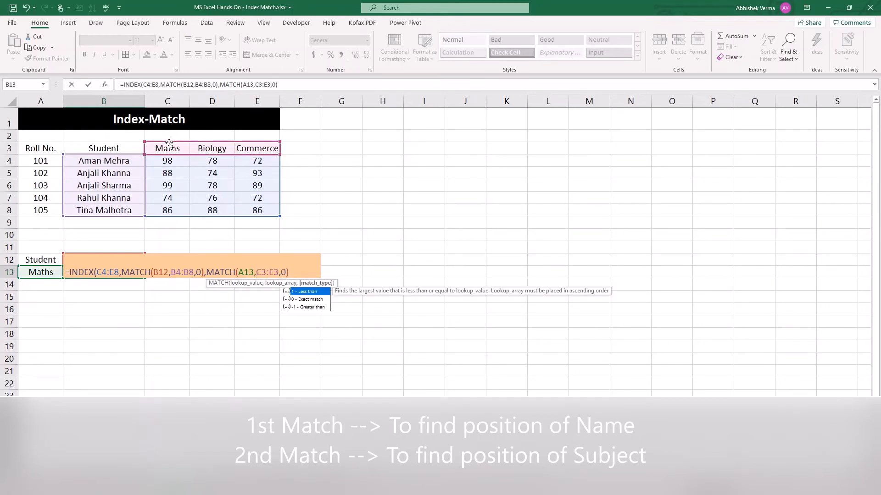
{"action": "type", "text": ")"}
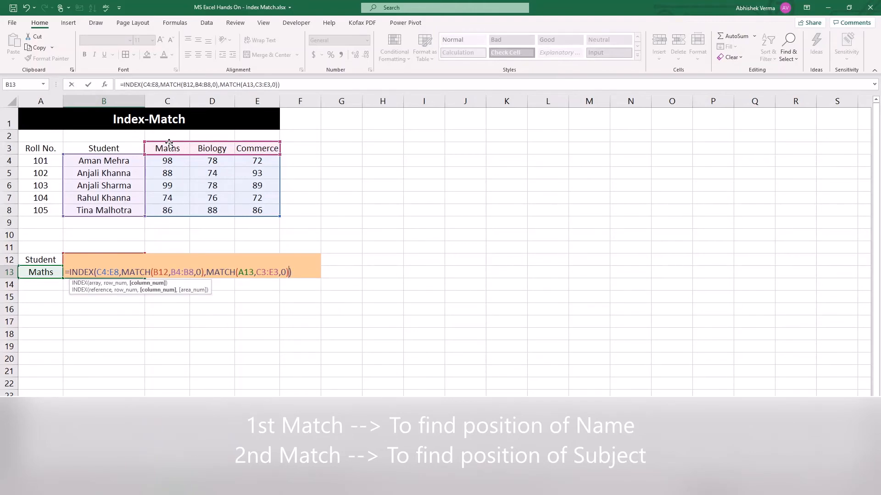
{"action": "key", "text": "Return"}
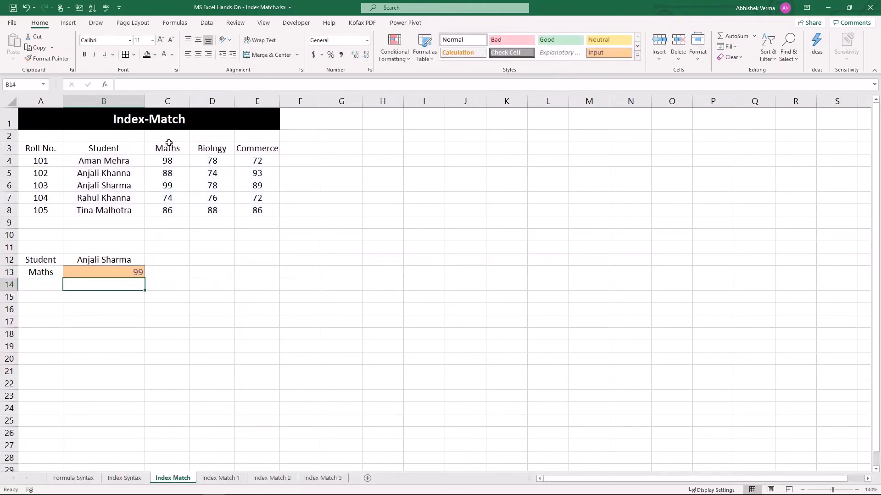
{"action": "left_click", "coordinate": [129, 273]}
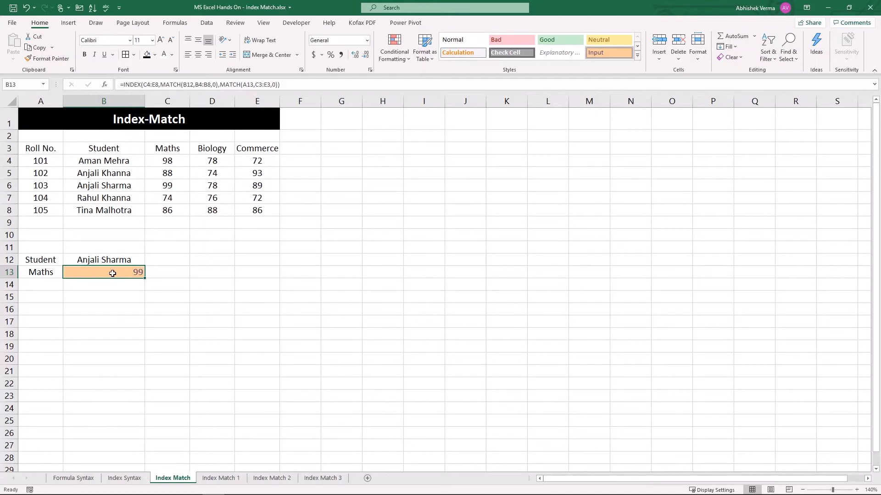
- Inspect the finished INDEX-MATCH formula in B13 and the ranges it references
{"action": "left_click", "coordinate": [134, 285]}
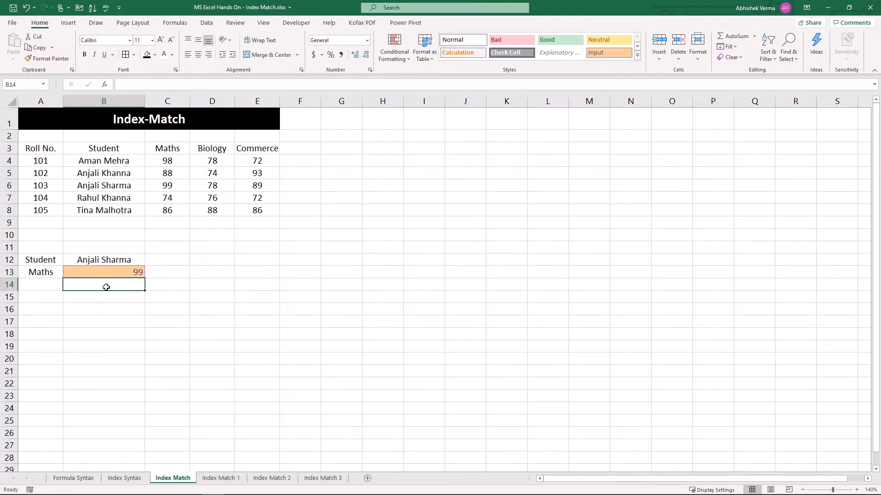
{"action": "left_click", "coordinate": [122, 274]}
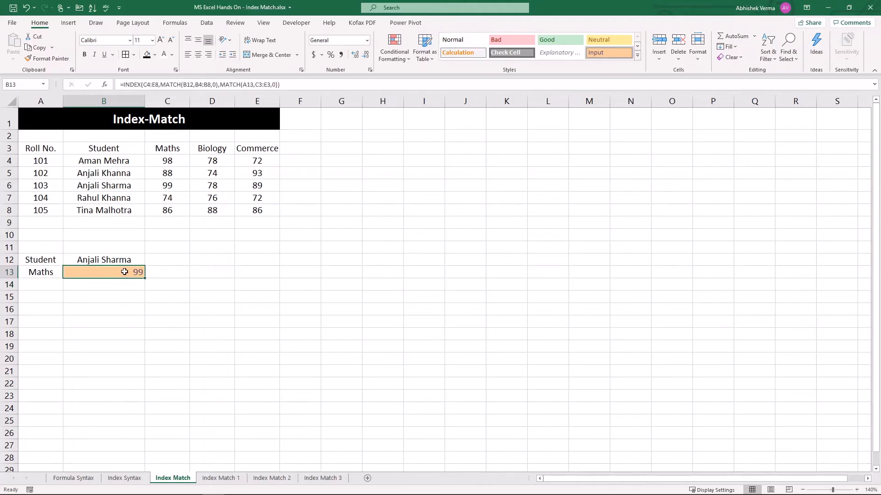
{"action": "key", "text": "F2"}
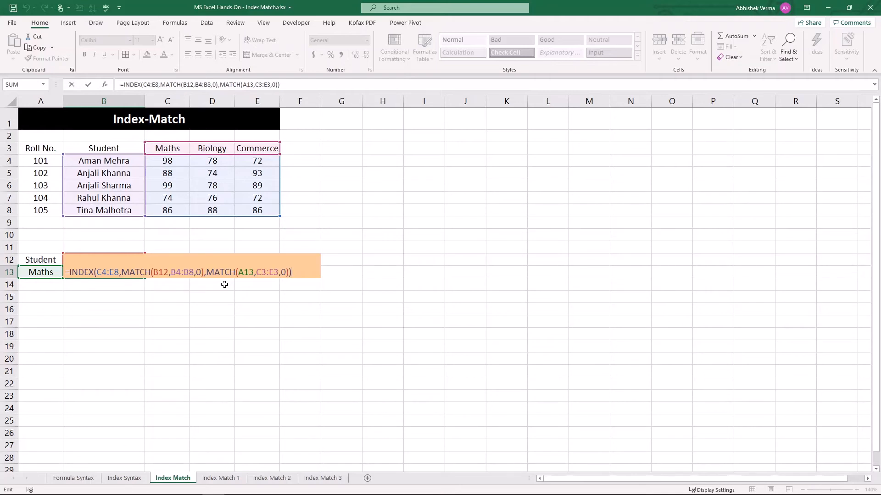
{"action": "key", "text": "Return"}
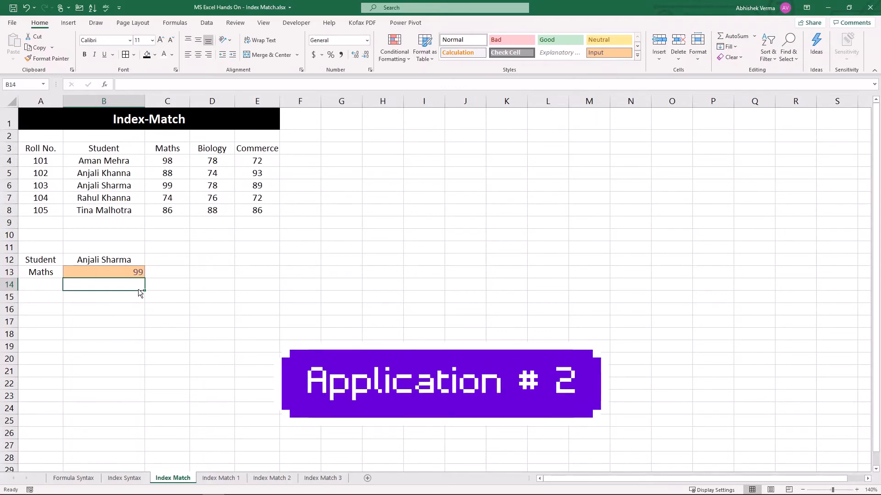
- Switch to the Index Match 1 sheet and examine the student drop-down list in B12
{"action": "key", "text": "ctrl+Page_Down"}
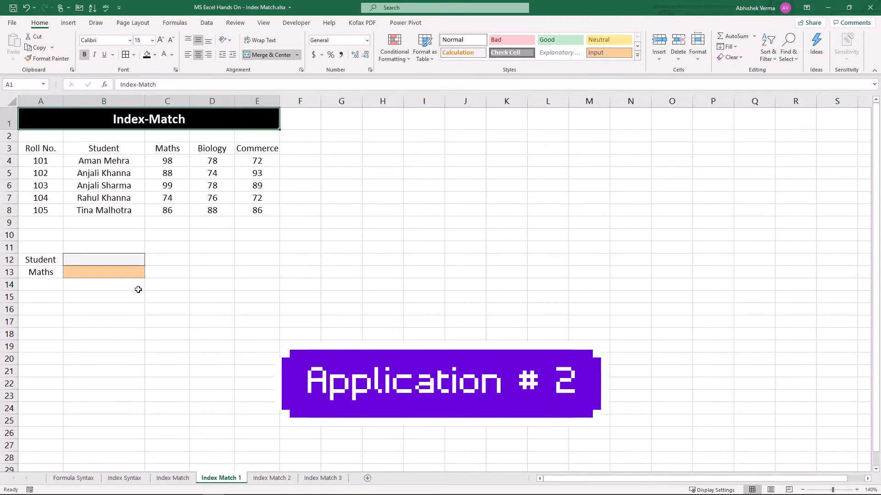
{"action": "left_click", "coordinate": [129, 260]}
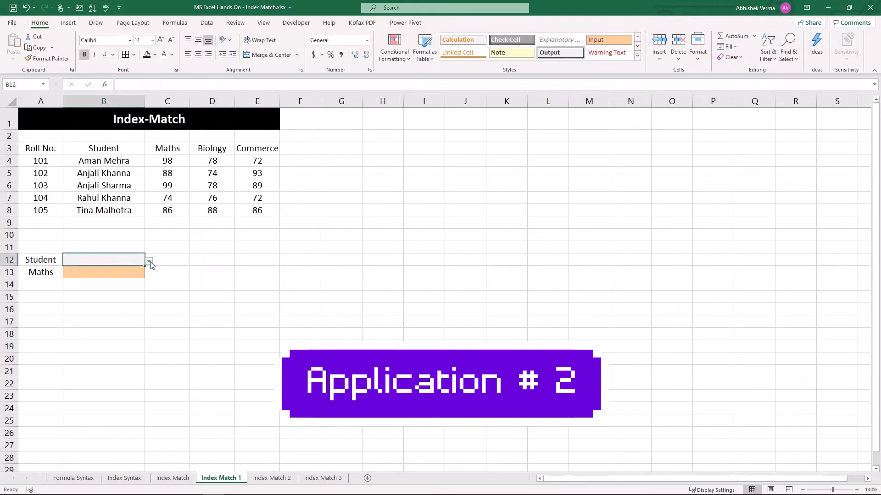
{"action": "left_click", "coordinate": [148, 261]}
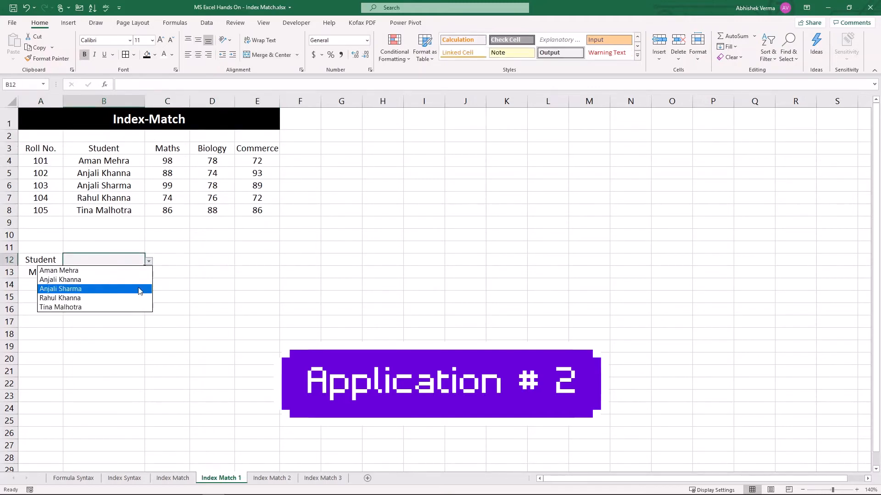
{"action": "key", "text": "Escape"}
{"action": "left_click", "coordinate": [129, 274]}
{"action": "left_click", "coordinate": [137, 258]}
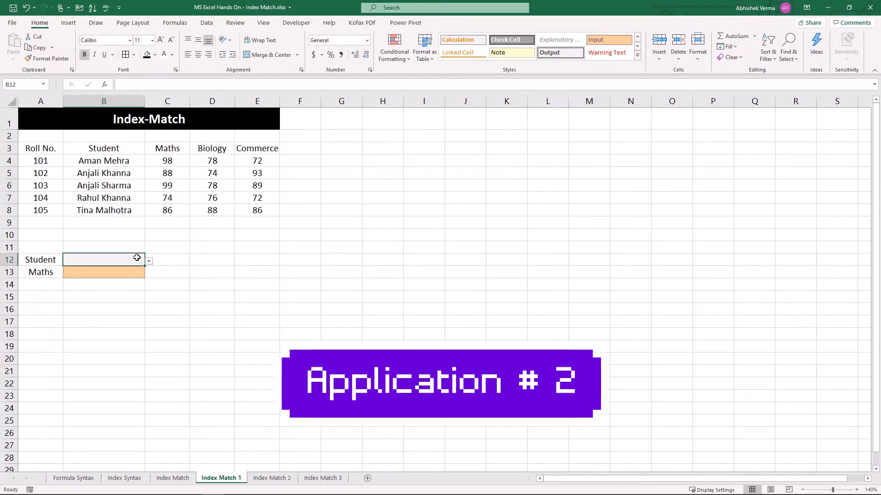
- Start an INDEX formula in the Maths cell B13 with C4:E8 as array and MATCH(B12,B4:B8,0) as the row number
{"action": "left_click", "coordinate": [133, 272]}
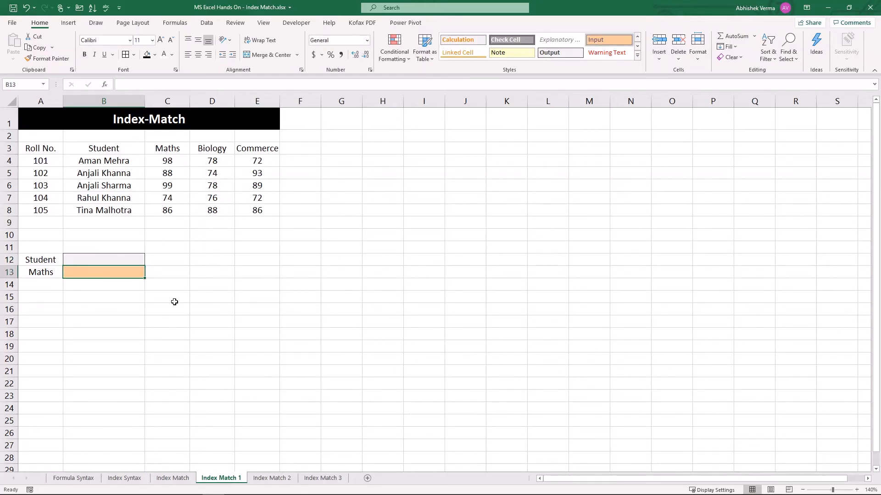
{"action": "type", "text": "=INDEX("}
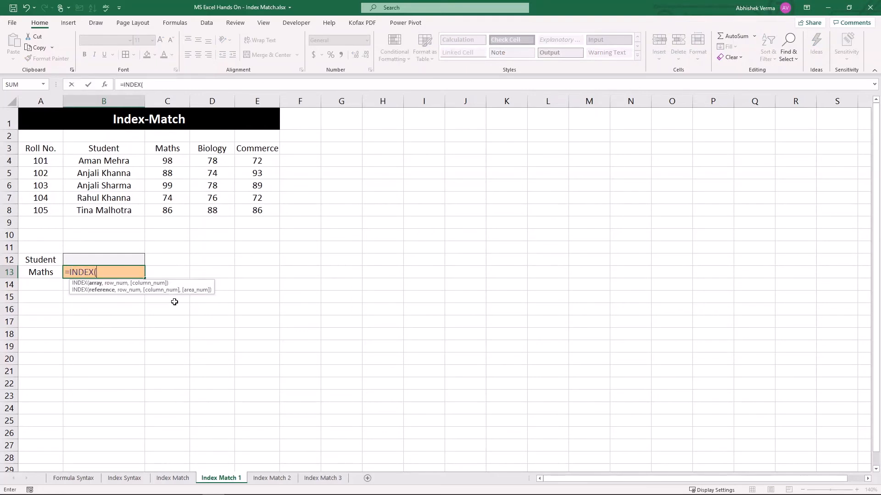
{"action": "left_click_drag", "start_coordinate": [170, 161], "coordinate": [244, 212]}
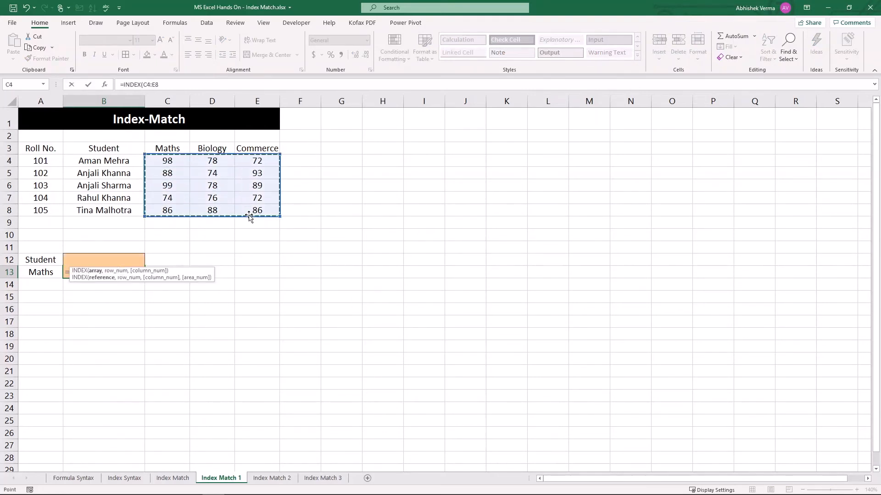
{"action": "type", "text": ",MATCH("}
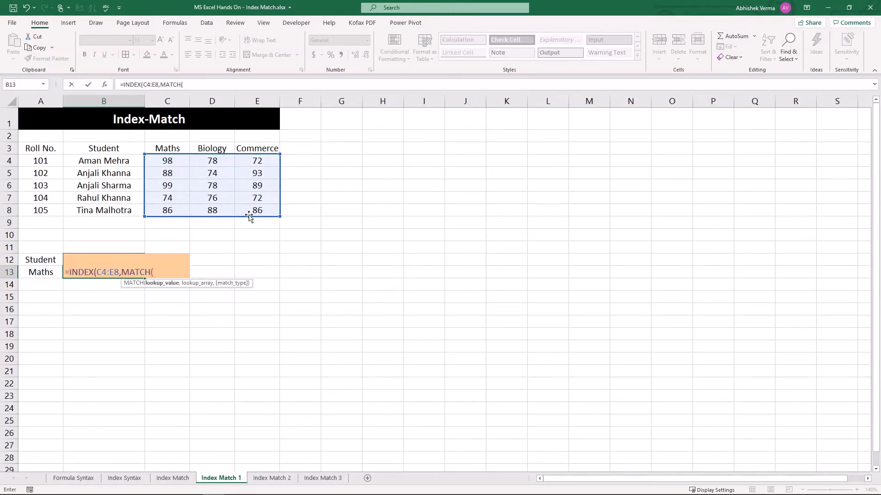
{"action": "type", "text": "b12,"}
{"action": "left_click_drag", "start_coordinate": [127, 161], "coordinate": [124, 212]}
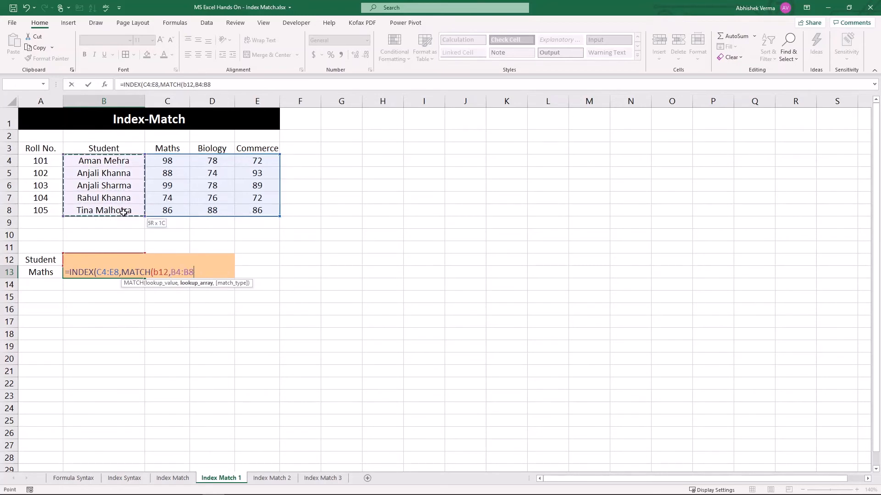
{"action": "type", "text": ",0)"}
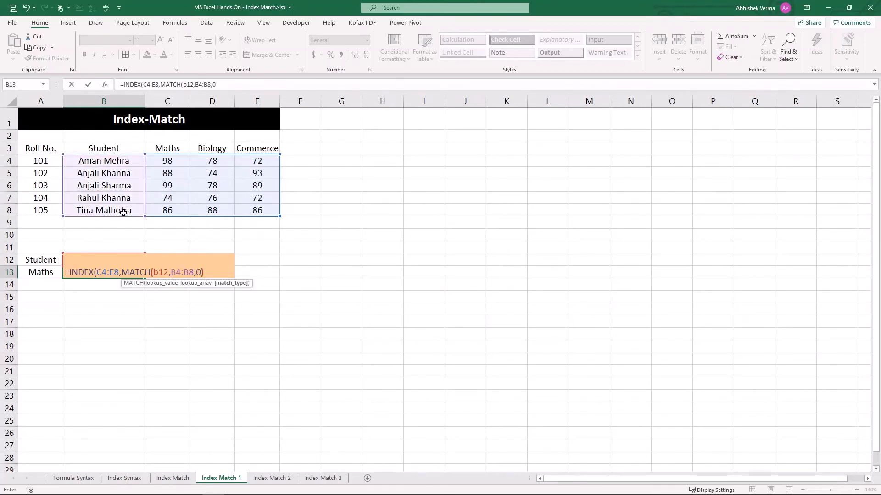
{"action": "type", "text": ","}
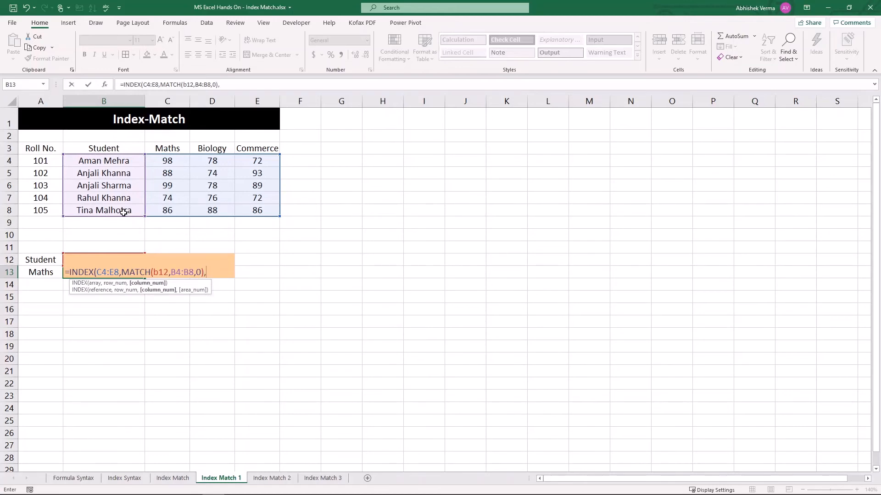
- Complete the B13 formula with MATCH(A13,C3:E3,0) as the column number
{"action": "type", "text": "MATCH("}
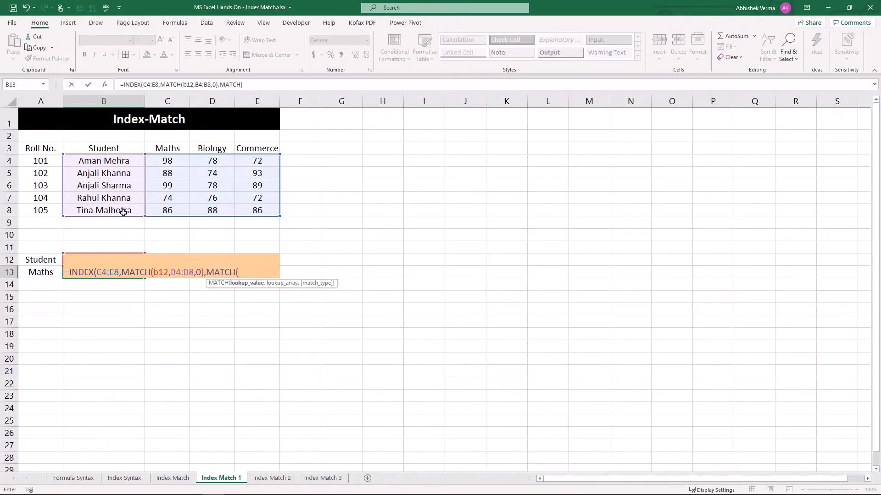
{"action": "left_click", "coordinate": [44, 273]}
{"action": "type", "text": ","}
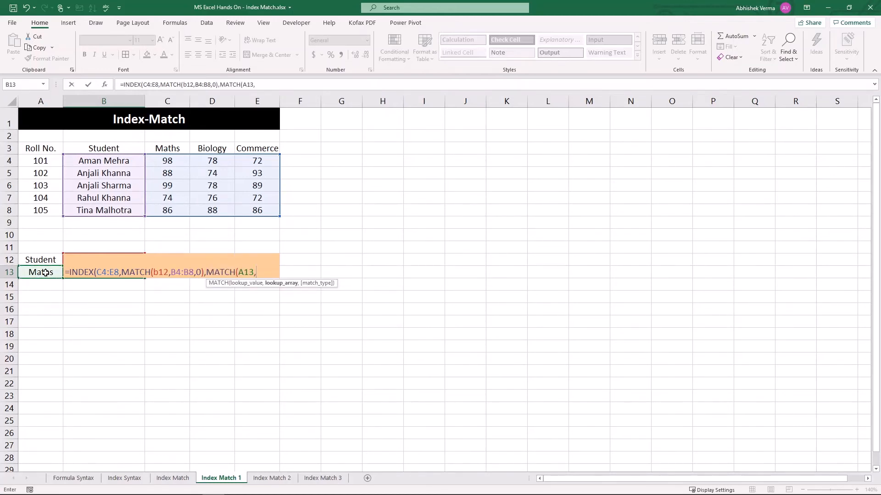
{"action": "left_click_drag", "start_coordinate": [167, 148], "coordinate": [255, 149]}
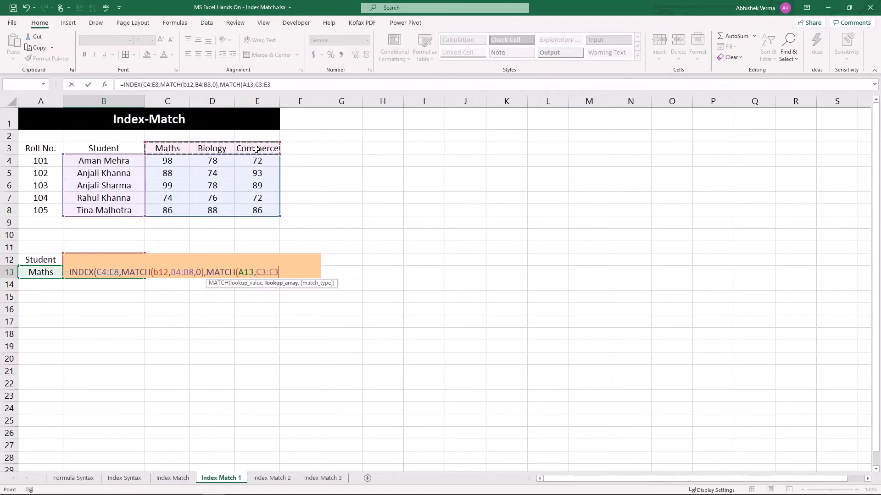
{"action": "type", "text": ",0"}
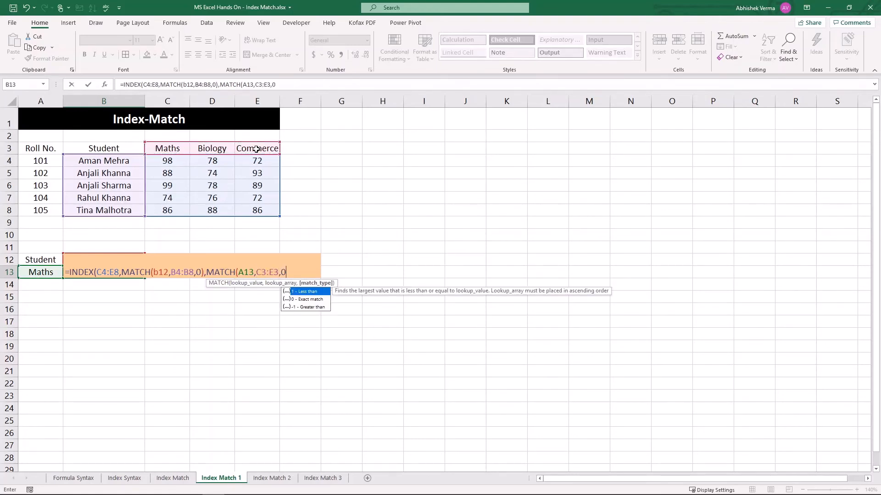
{"action": "type", "text": "))"}
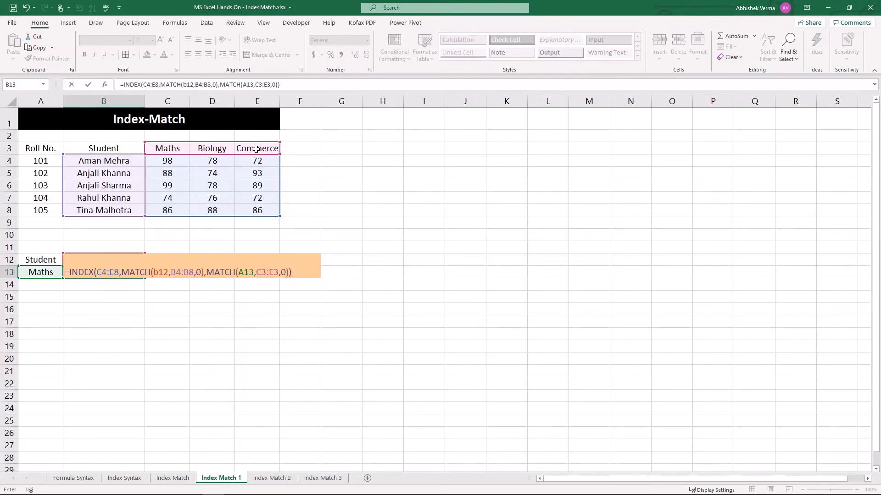
{"action": "key", "text": "Return"}
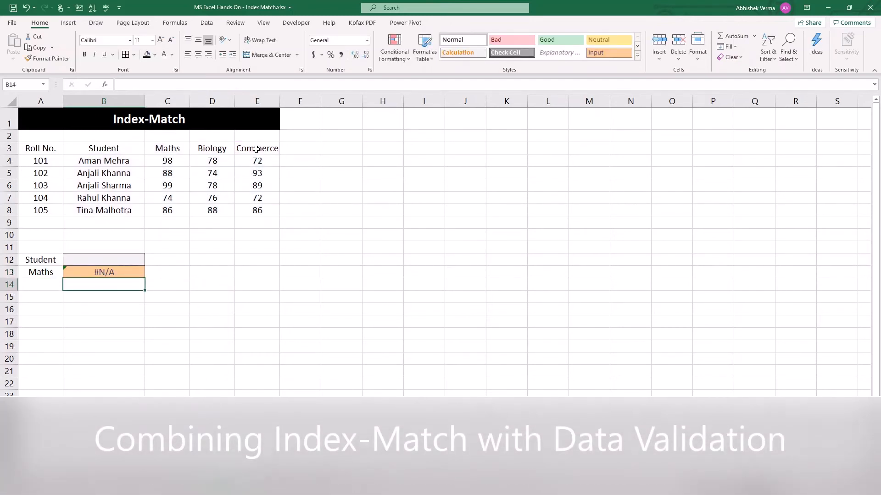
- Test the Maths lookup by choosing the first, third and finally last student from the drop-down list in B12
{"action": "key", "text": "Up"}
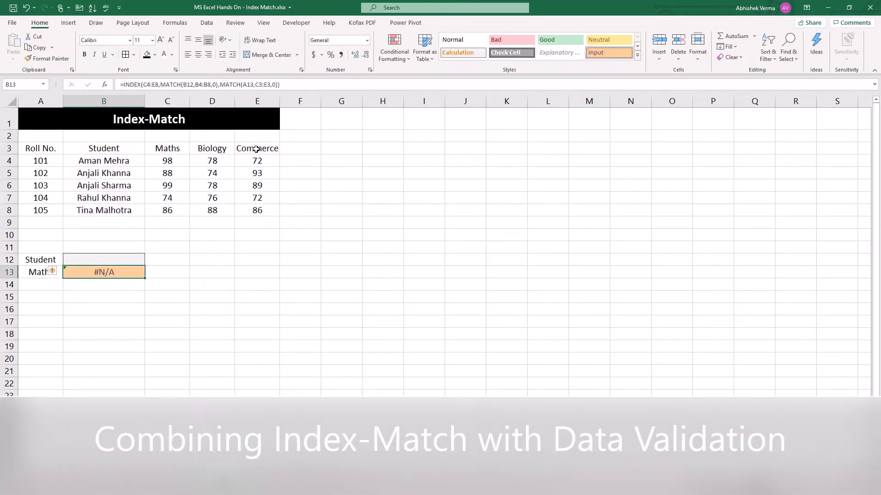
{"action": "key", "text": "Up"}
{"action": "key", "text": "alt+Down"}
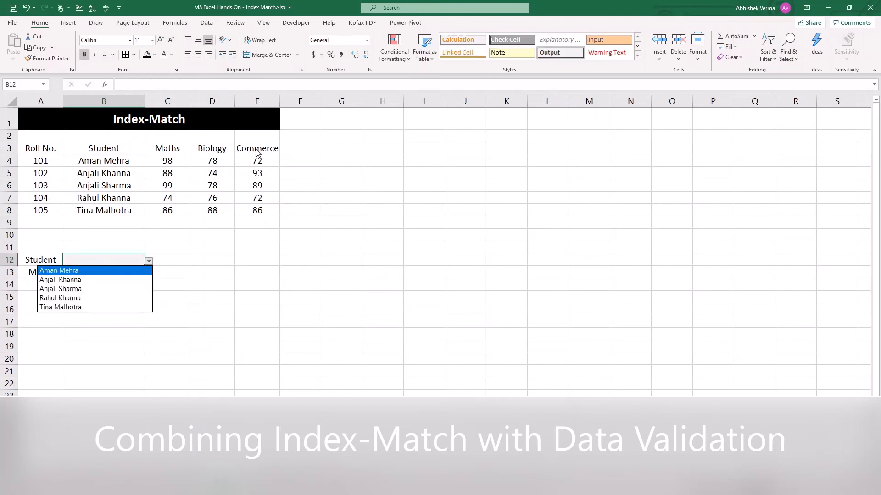
{"action": "key", "text": "Return"}
{"action": "key", "text": "alt+Down"}
{"action": "key", "text": "Down"}
{"action": "key", "text": "Down"}
{"action": "key", "text": "Return"}
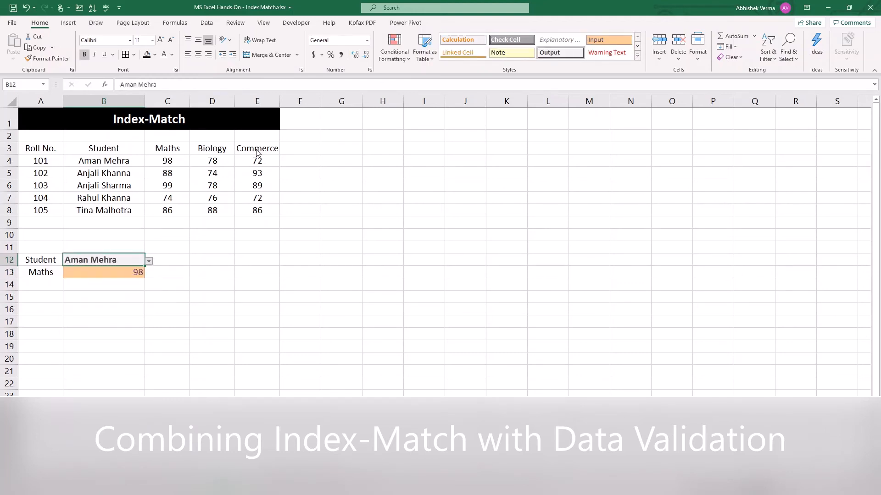
{"action": "key", "text": "alt+Down"}
{"action": "key", "text": "Down"}
{"action": "key", "text": "Down"}
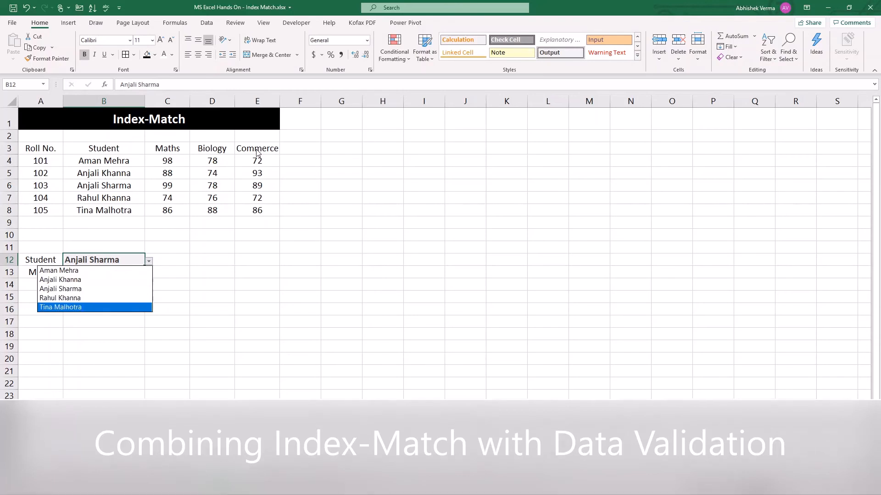
{"action": "key", "text": "Return"}
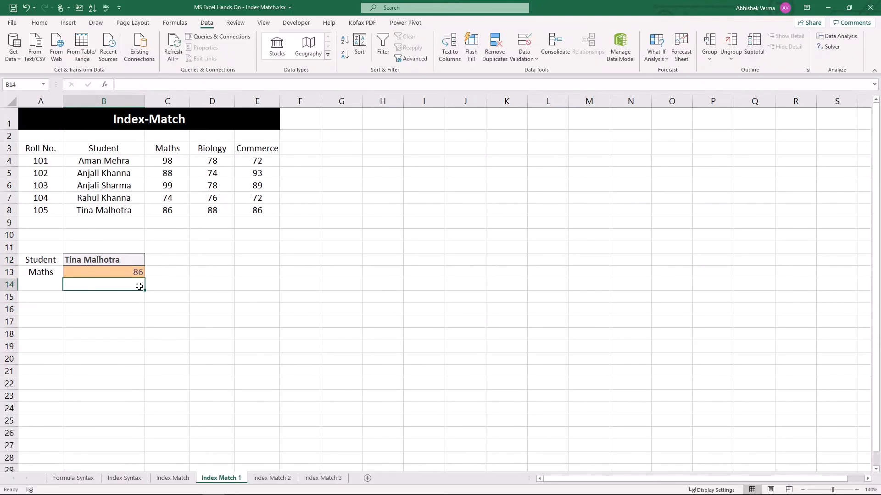
{"action": "left_click", "coordinate": [124, 261]}
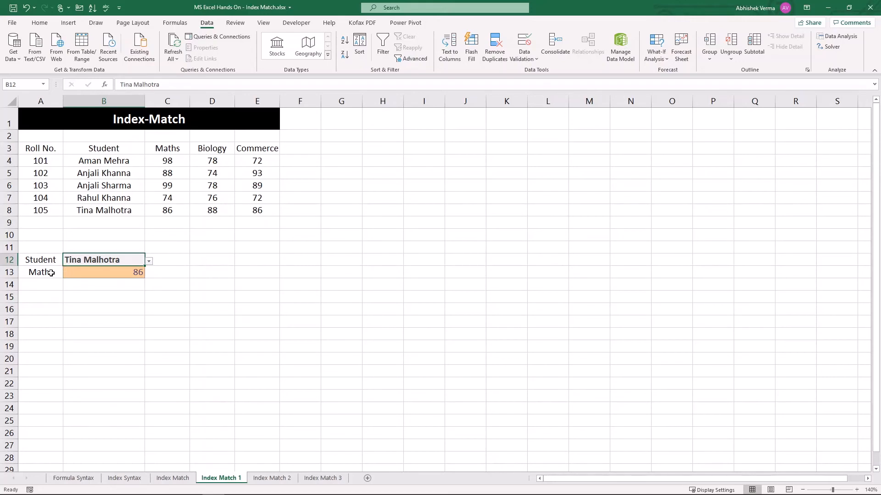
- Switch to the Index Match 2 sheet and review the student, subject and answer cells B12 to B14
{"action": "key", "text": "ctrl+Page_Down"}
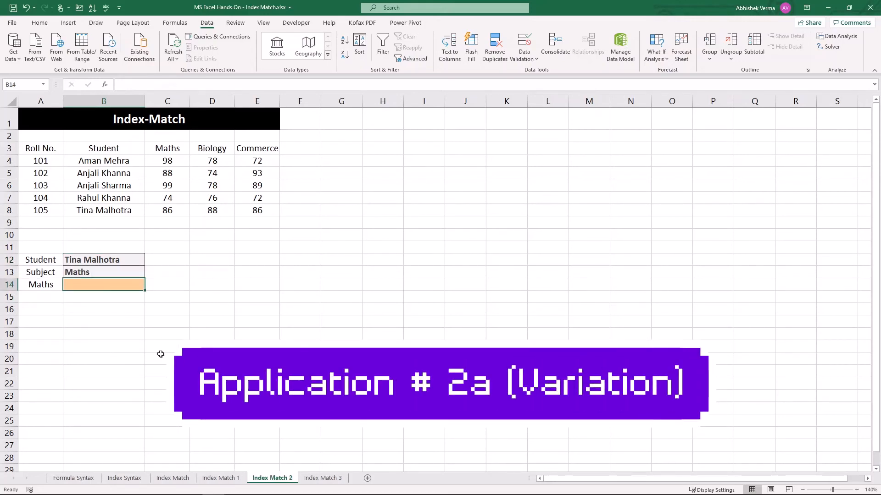
{"action": "key", "text": "Down"}
{"action": "key", "text": "Up"}
{"action": "key", "text": "Up"}
{"action": "key", "text": "Up"}
{"action": "key", "text": "Down"}
{"action": "key", "text": "Down"}
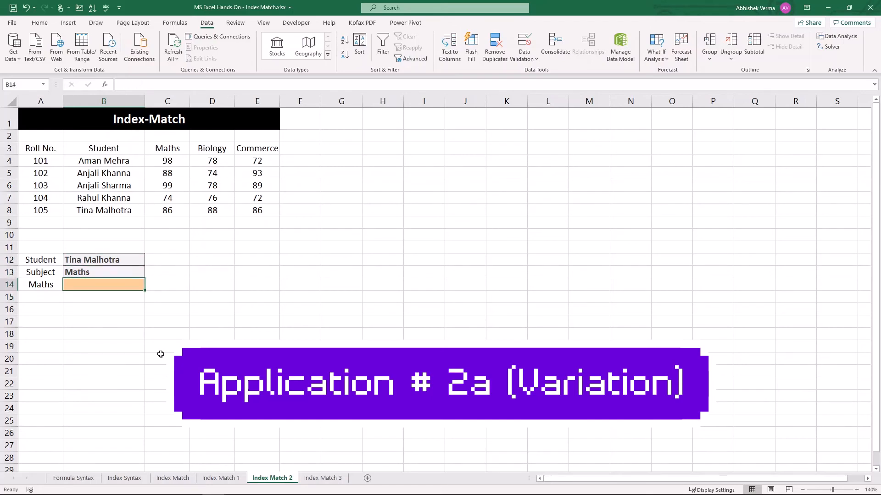
- Start an INDEX formula in the answer cell B14 with C4:E8 as array and MATCH(B12,B4:B8,0) as the row number
{"action": "type", "text": "=index"}
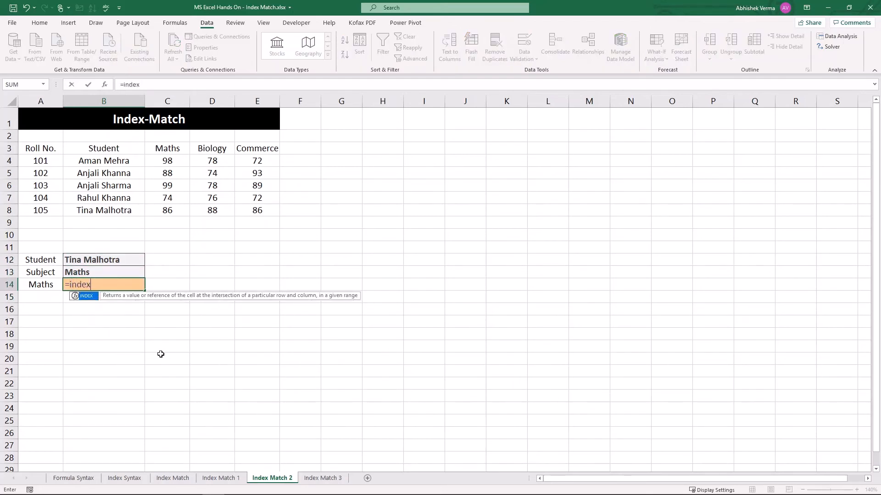
{"action": "key", "text": "Tab"}
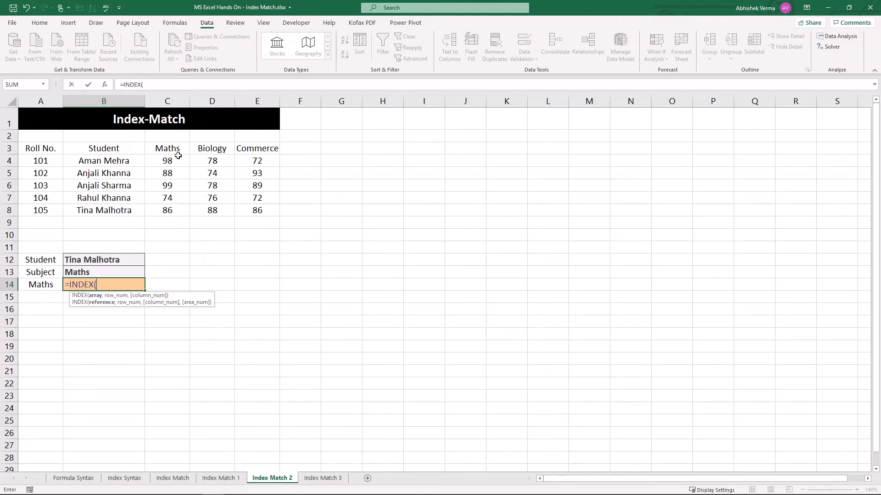
{"action": "left_click_drag", "start_coordinate": [176, 158], "coordinate": [251, 206]}
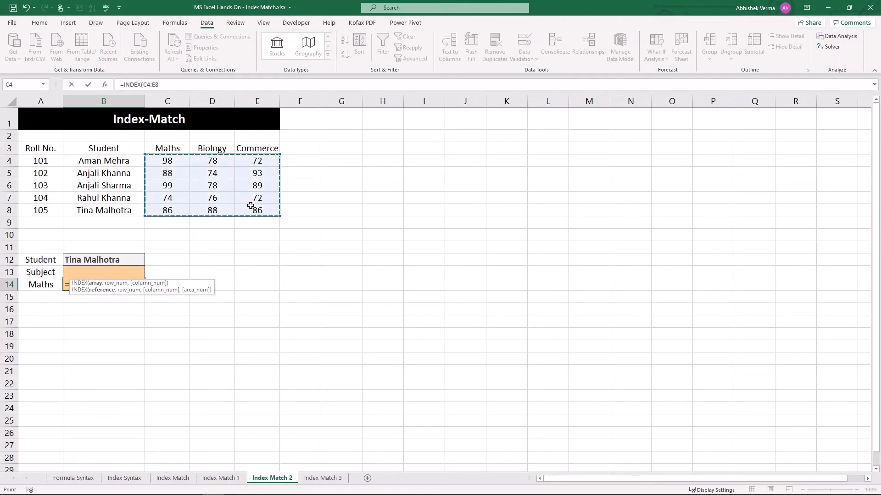
{"action": "type", "text": ",ma"}
{"action": "key", "text": "Tab"}
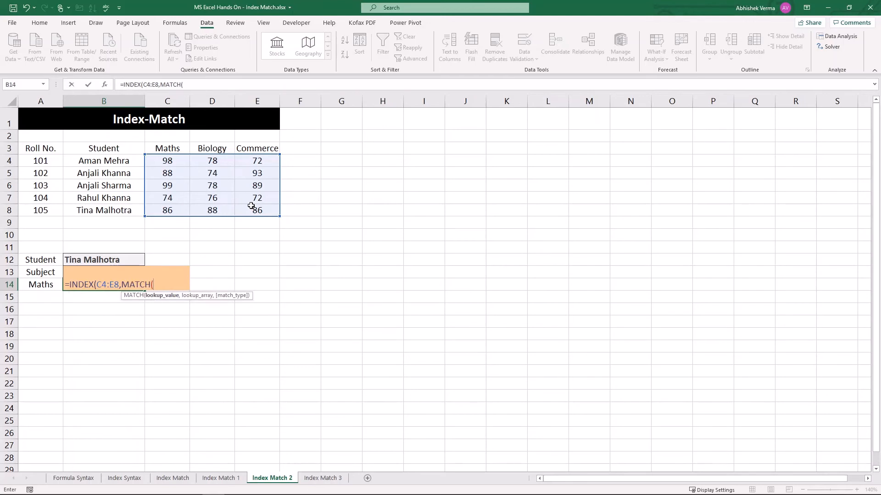
{"action": "type", "text": "b12,"}
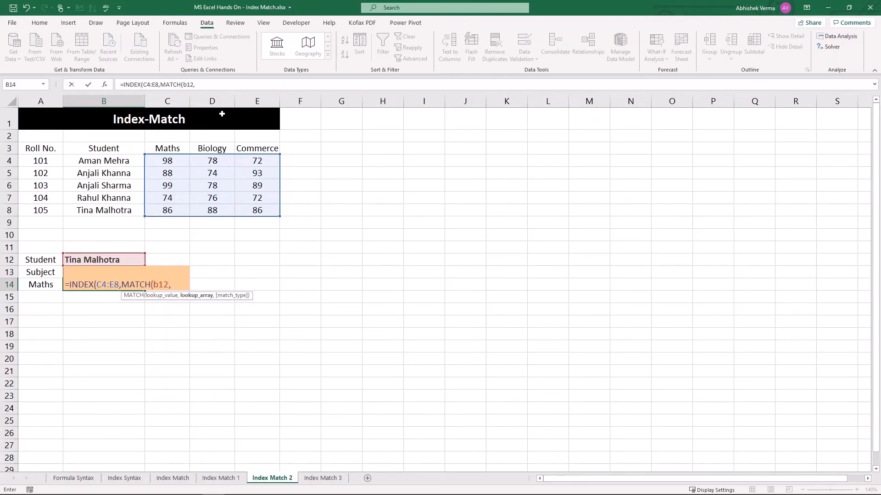
{"action": "left_click_drag", "start_coordinate": [130, 160], "coordinate": [129, 212]}
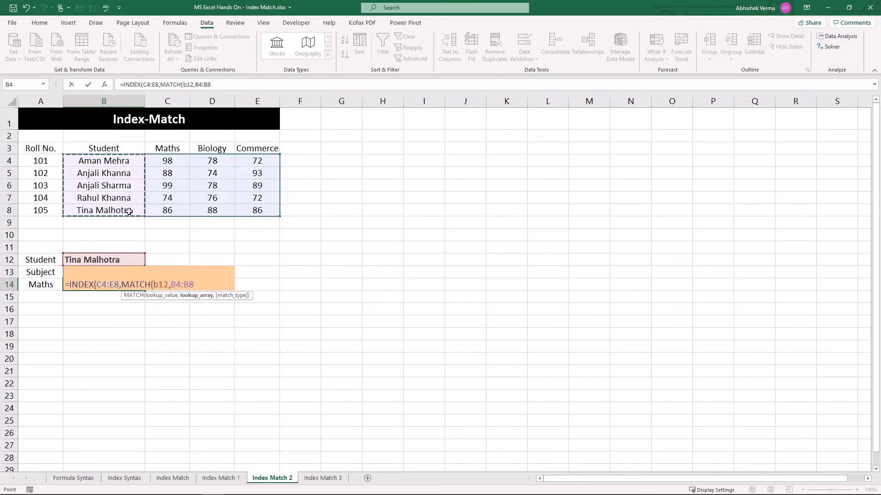
{"action": "type", "text": ",0),"}
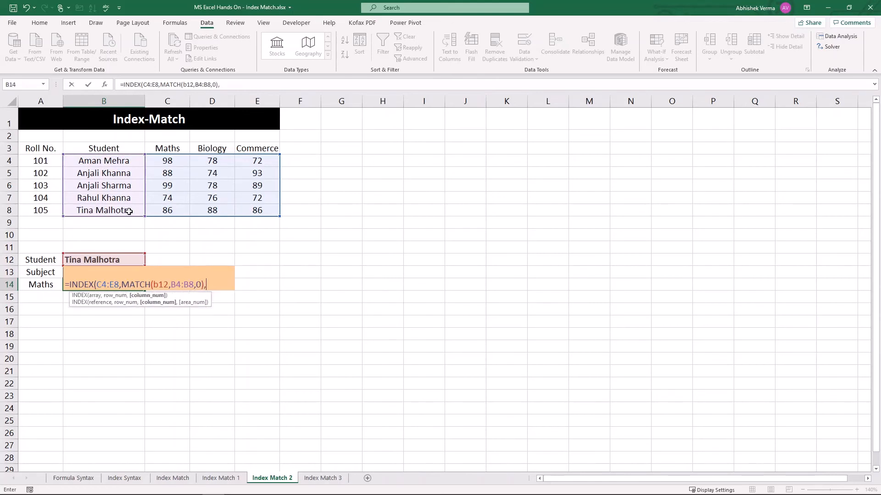
- Complete the B14 formula with MATCH(B13,C3:E3,0) as the column number
{"action": "type", "text": "MATCH("}
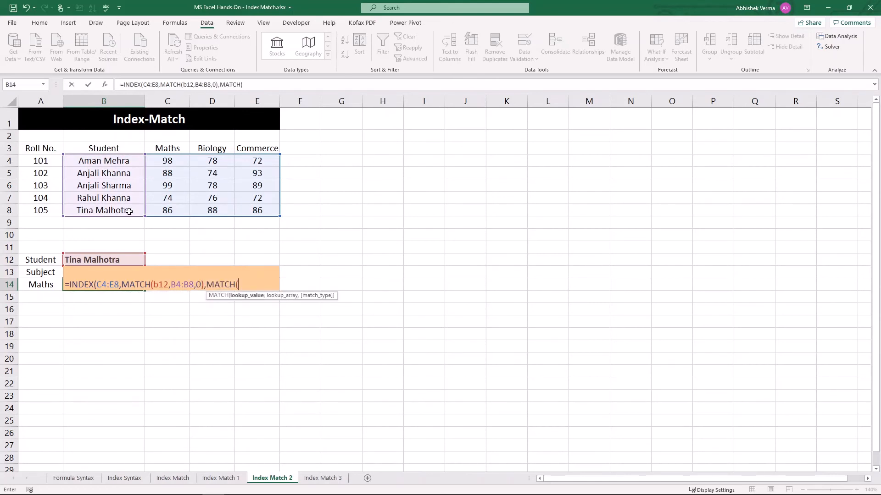
{"action": "type", "text": "b13,"}
{"action": "left_click", "coordinate": [177, 148]}
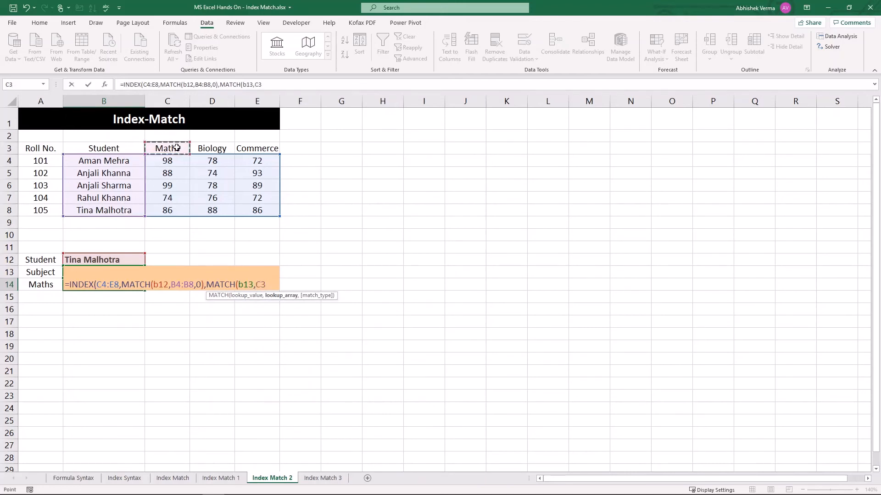
{"action": "type", "text": ":E3"}
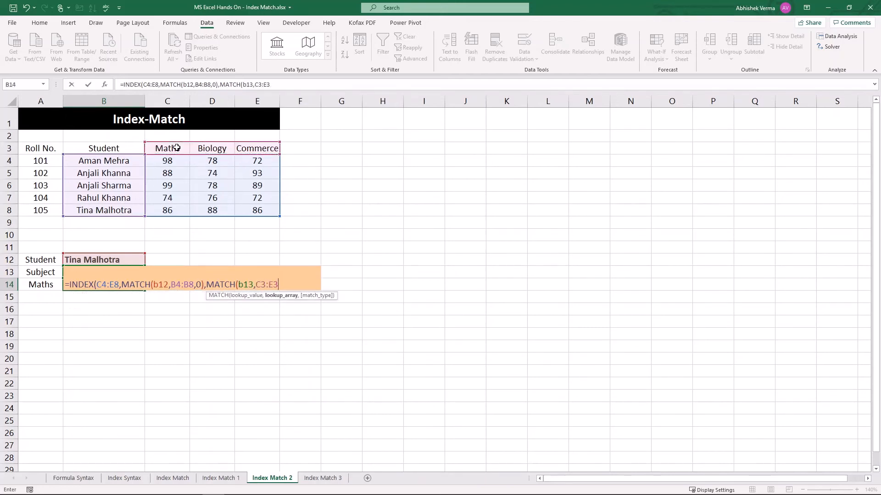
{"action": "type", "text": ",0))"}
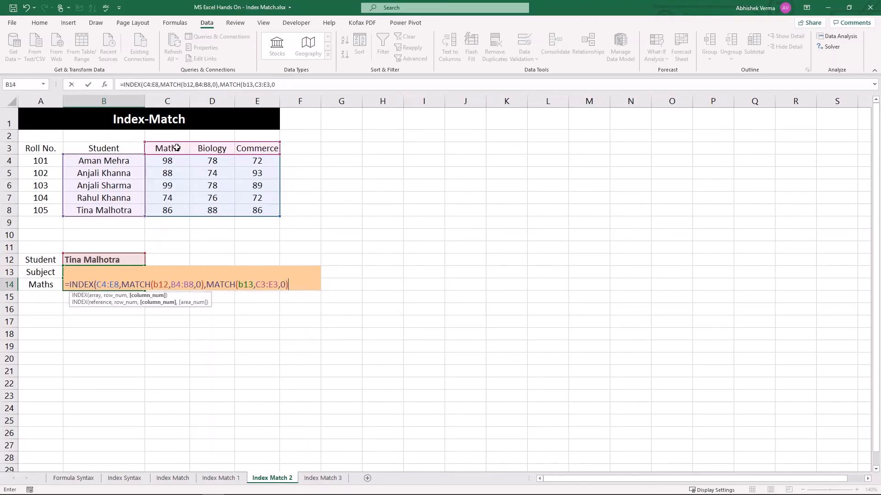
{"action": "key", "text": "ctrl+Return"}
- Test the lookup by choosing Biology as the subject in B13 and the second listed student in B12
{"action": "key", "text": "Up"}
{"action": "key", "text": "Up"}
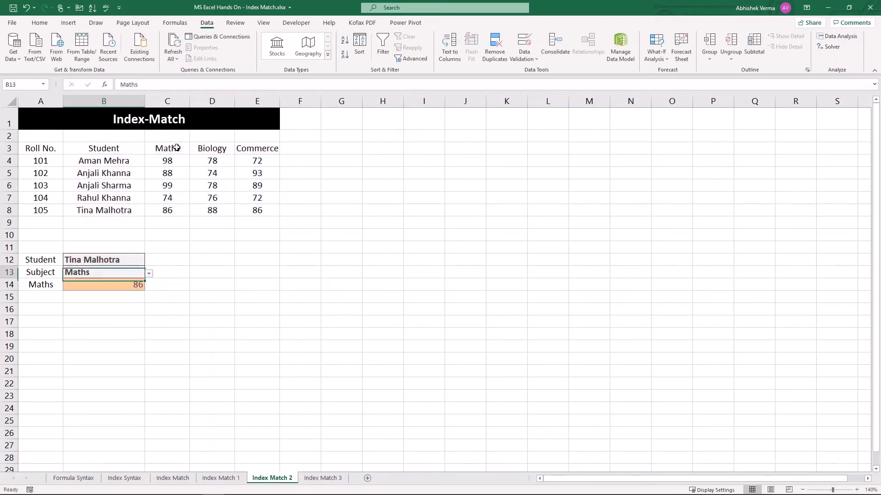
{"action": "key", "text": "alt+Down"}
{"action": "key", "text": "Down"}
{"action": "key", "text": "Return"}
{"action": "key", "text": "Up"}
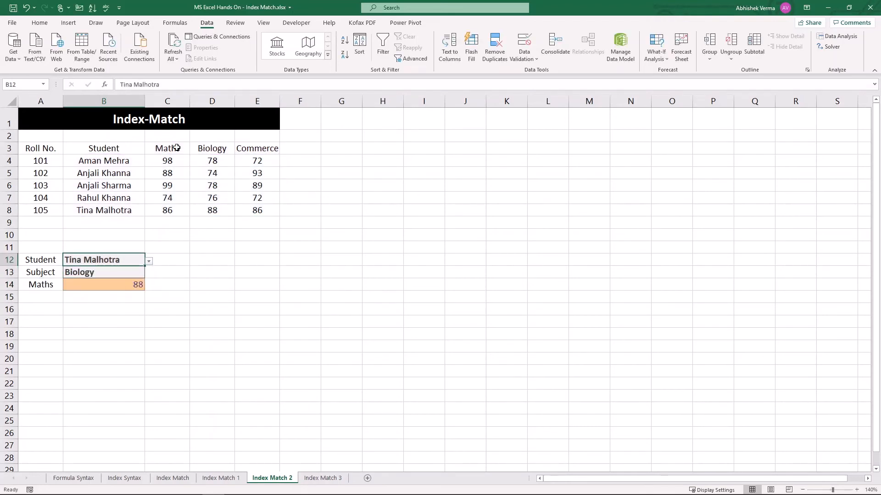
{"action": "key", "text": "alt+Down"}
{"action": "key", "text": "Up"}
{"action": "key", "text": "Up"}
{"action": "key", "text": "Up"}
{"action": "key", "text": "Return"}
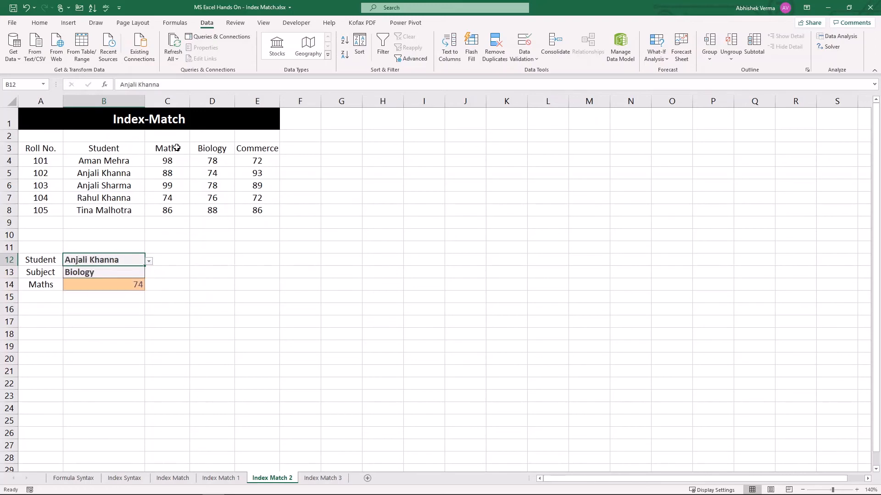
- Change the subject in B13 to Commerce and check the answer cell B14
{"action": "key", "text": "Down"}
{"action": "key", "text": "alt+Down"}
{"action": "key", "text": "Down"}
{"action": "key", "text": "Return"}
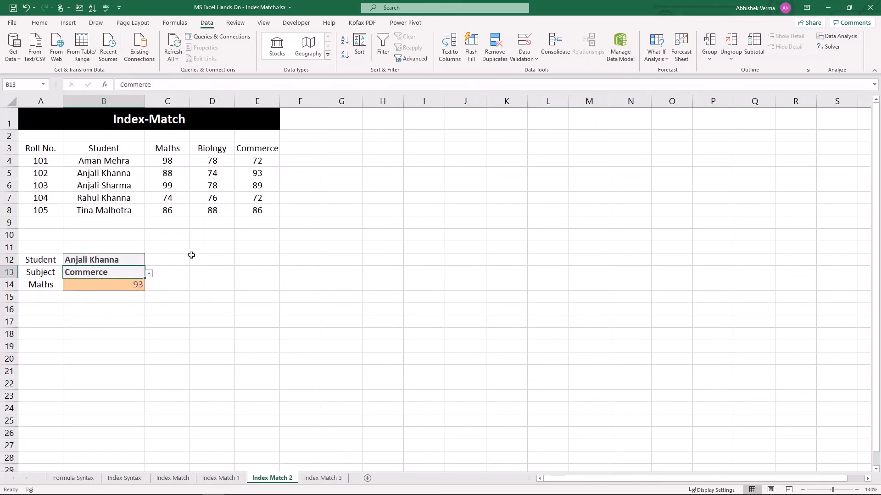
{"action": "left_click", "coordinate": [138, 286]}
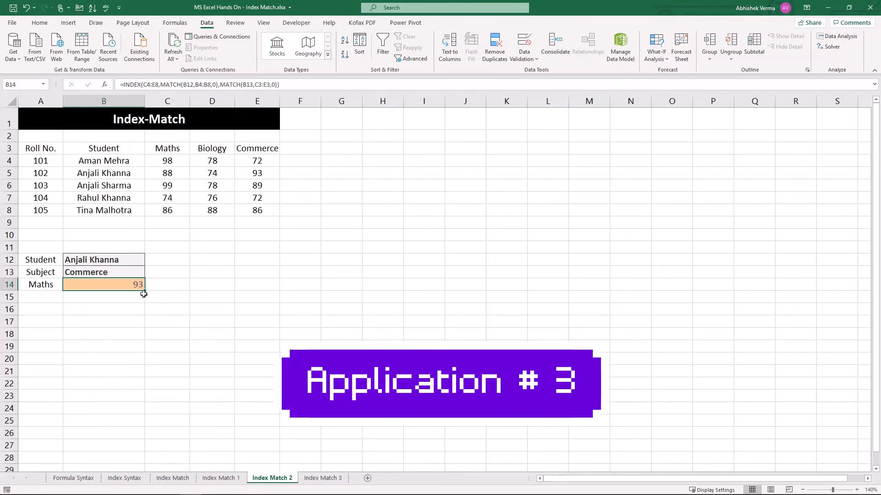
- Switch to the Index Match 3 sheet and review the student column, the marks columns and the Roll No. label in A13
{"action": "key", "text": "ctrl+Page_Down"}
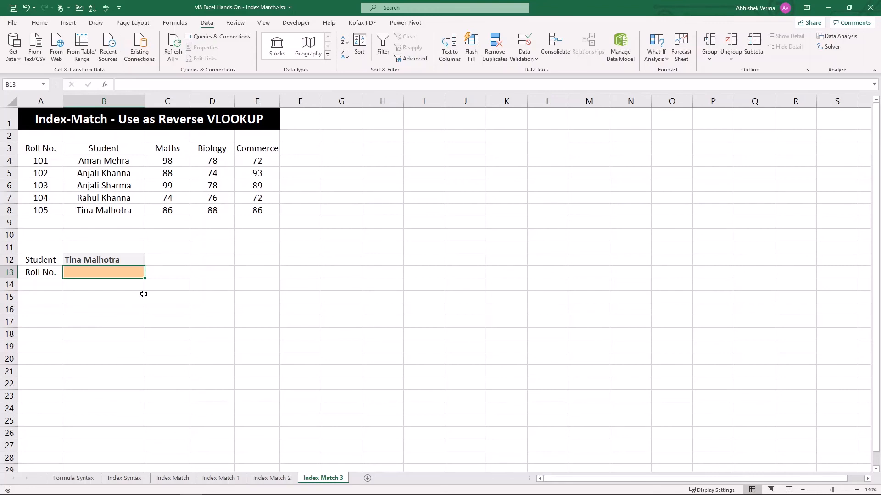
{"action": "left_click_drag", "start_coordinate": [123, 148], "coordinate": [121, 210]}
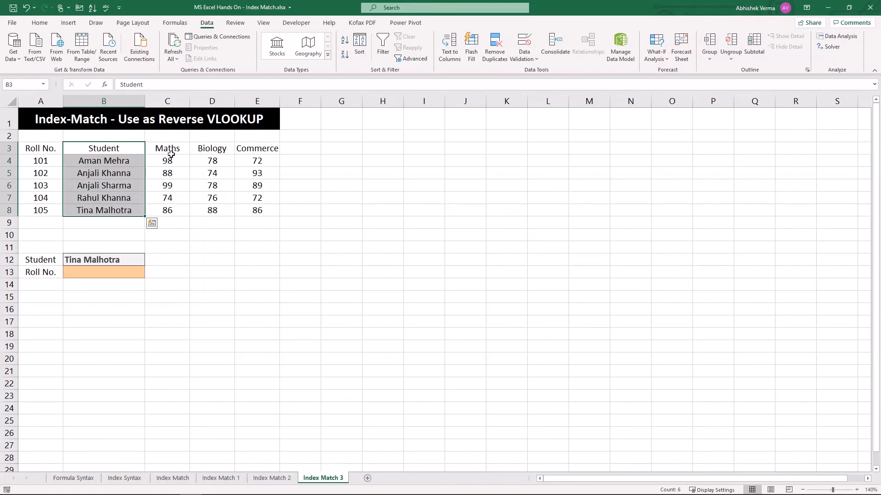
{"action": "left_click_drag", "start_coordinate": [170, 153], "coordinate": [249, 205]}
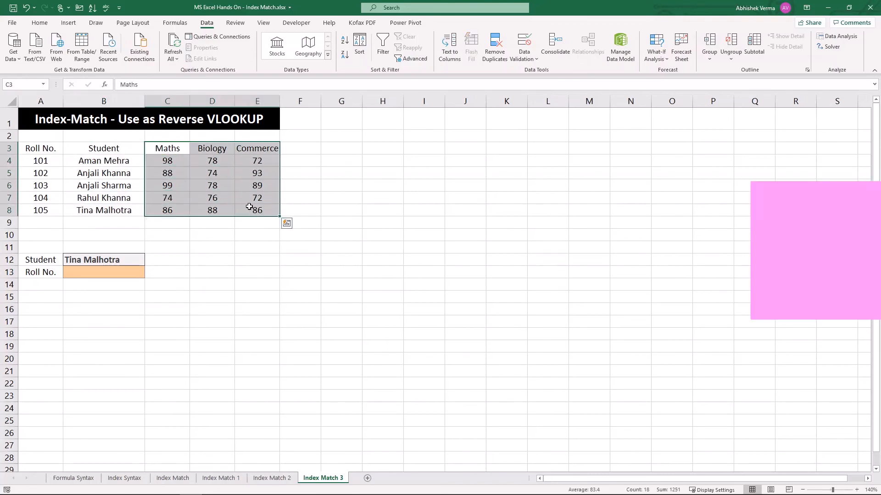
{"action": "left_click", "coordinate": [46, 275]}
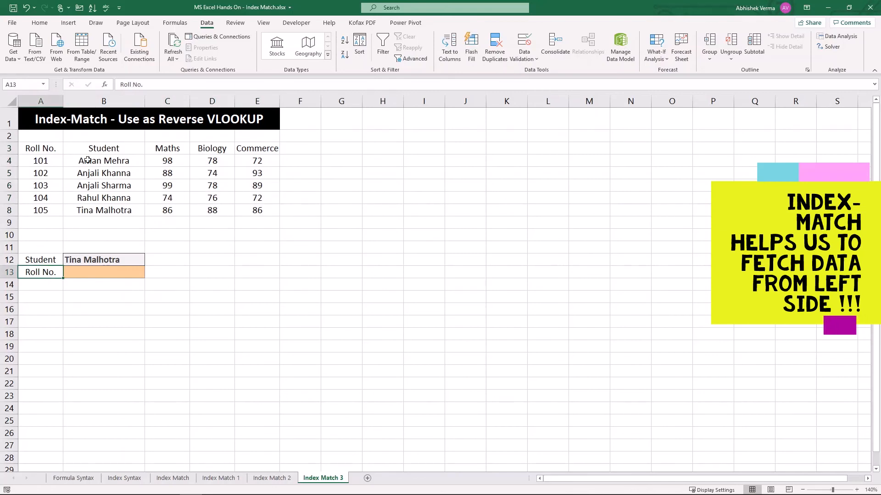
- Start an INDEX formula in the Roll No. cell B13 with A4:A8 as the array
{"action": "left_click", "coordinate": [97, 272]}
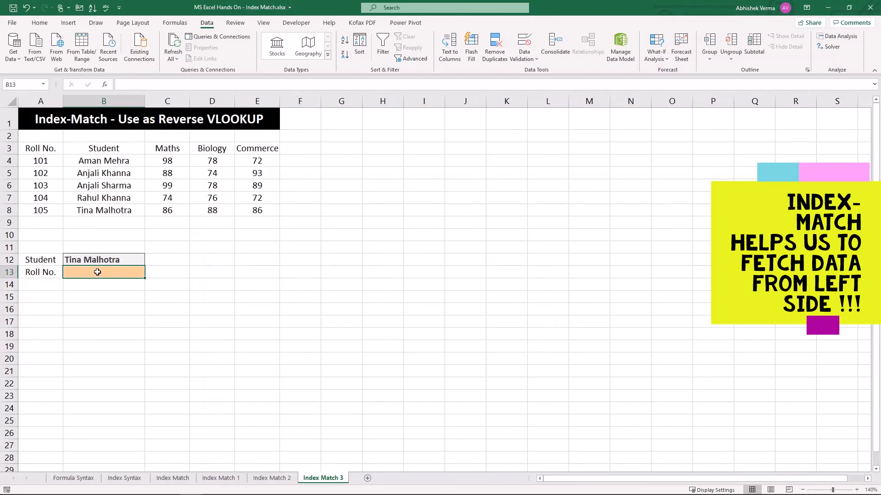
{"action": "type", "text": "=index"}
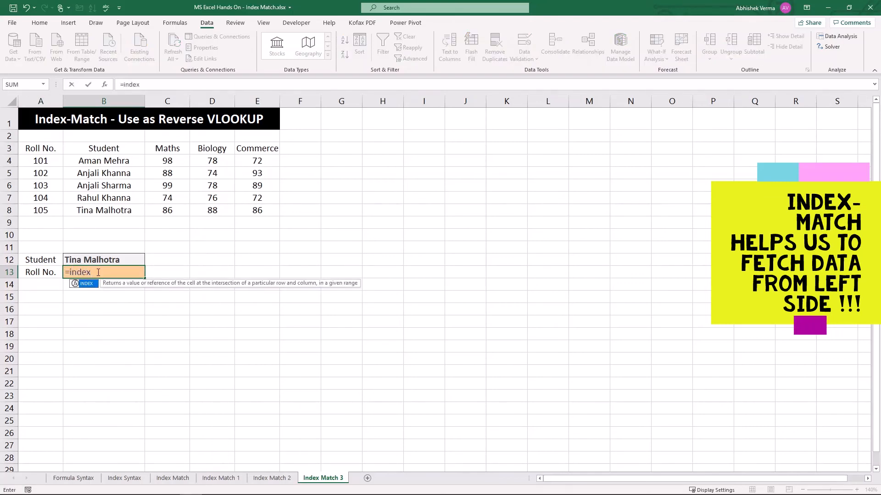
{"action": "key", "text": "Tab"}
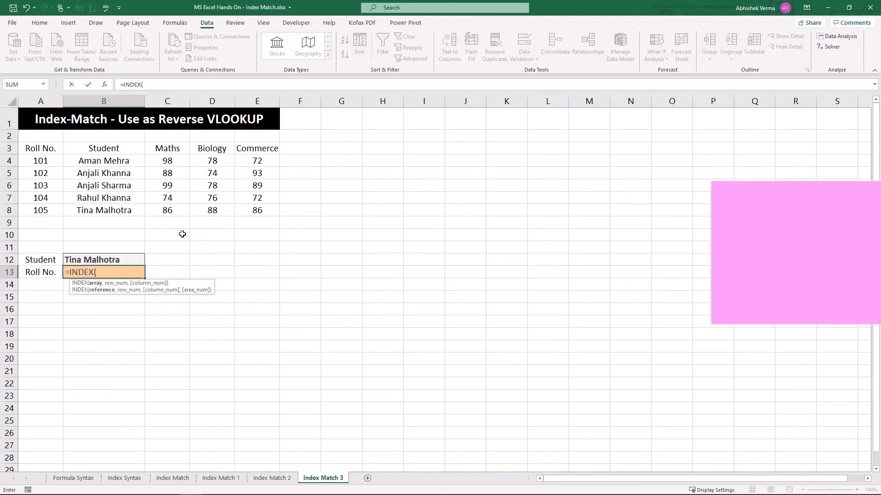
{"action": "left_click_drag", "start_coordinate": [55, 162], "coordinate": [55, 213]}
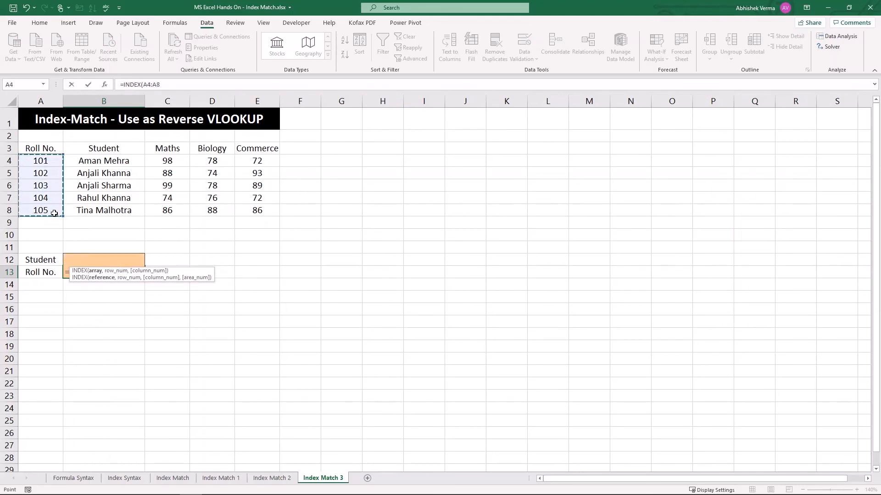
{"action": "type", "text": ","}
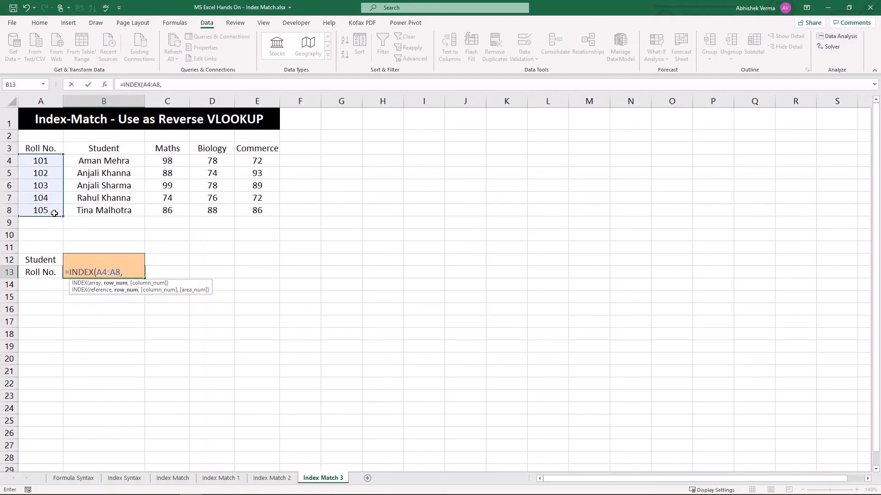
- Complete the B13 formula with MATCH(B12,B4:B8,0) as the row number and 1 as the column number
{"action": "type", "text": "MAT"}
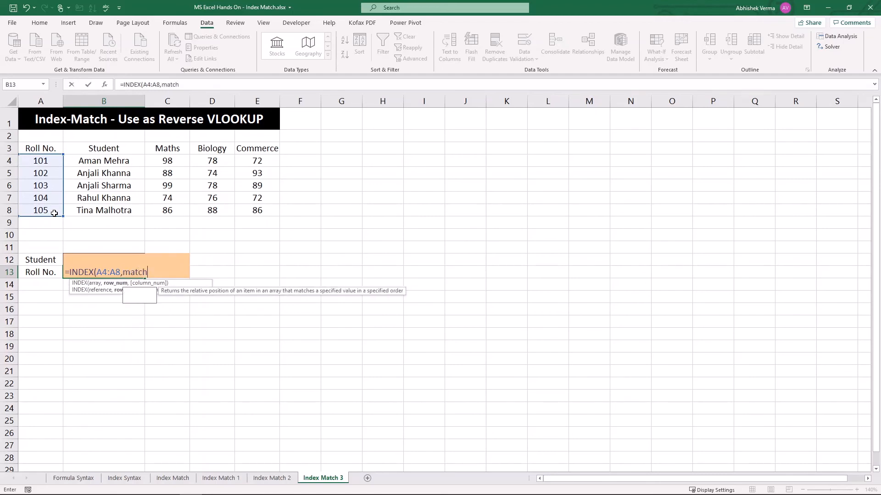
{"action": "key", "text": "Tab"}
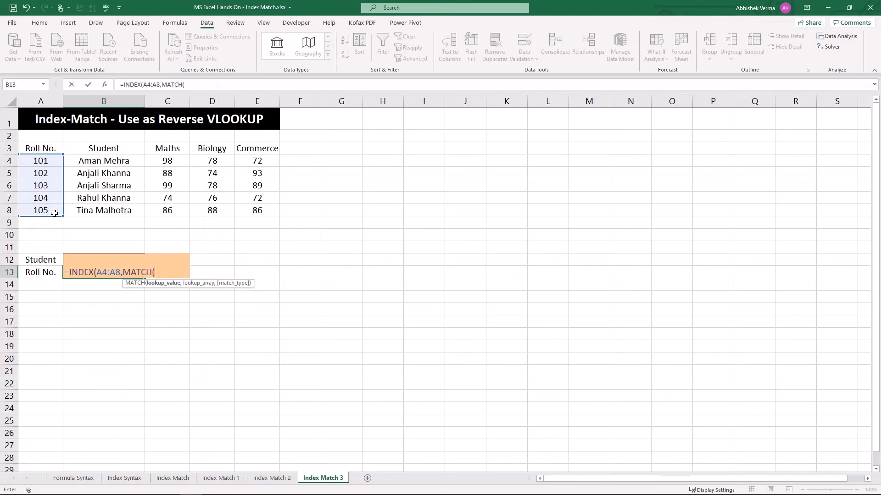
{"action": "type", "text": "b12,"}
{"action": "left_click_drag", "start_coordinate": [110, 163], "coordinate": [112, 210]}
{"action": "type", "text": ",0"}
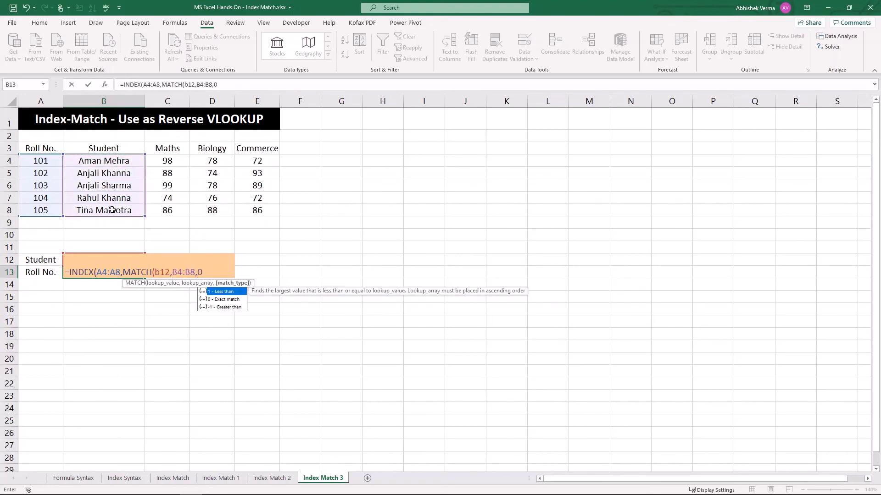
{"action": "type", "text": "),"}
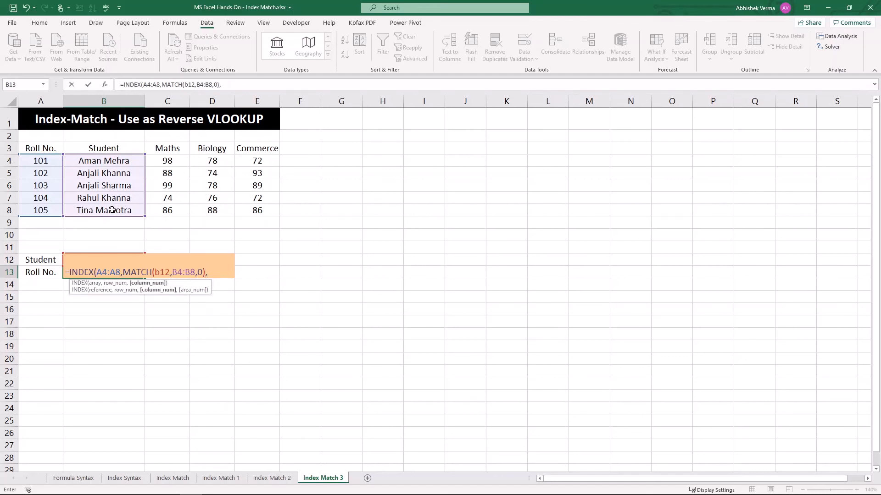
{"action": "type", "text": "1)"}
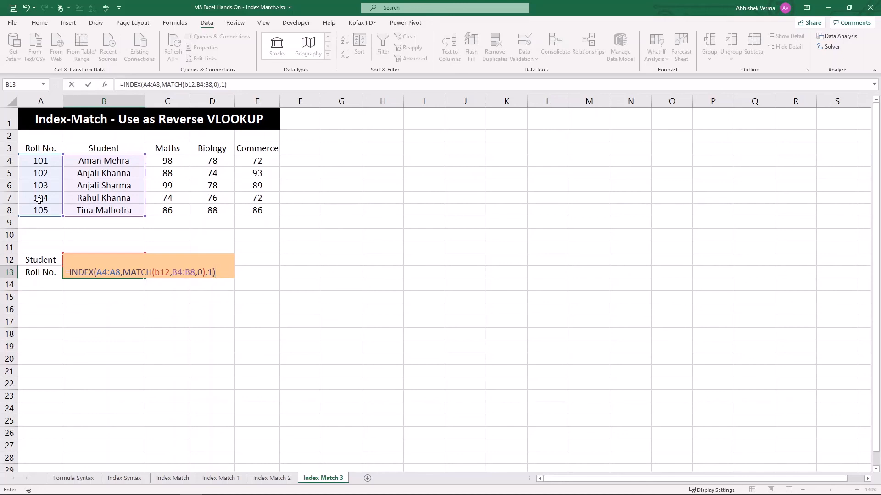
{"action": "key", "text": "Return"}
{"action": "key", "text": "Up"}
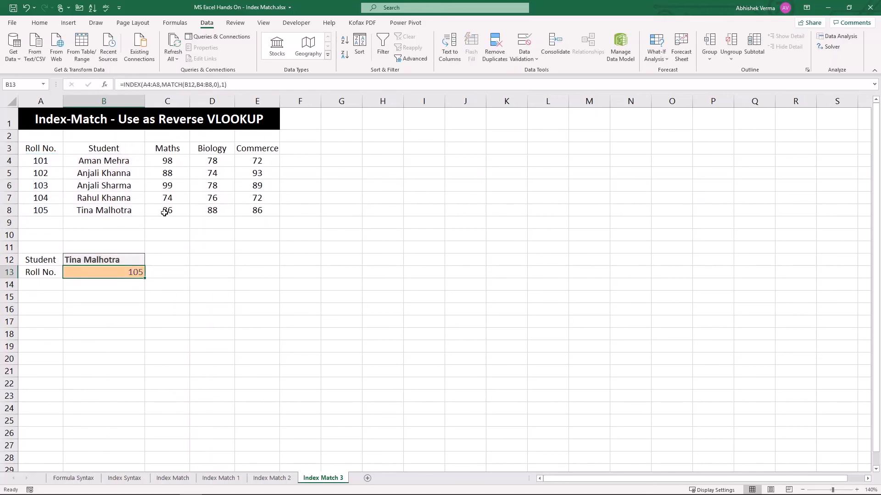
- Test the roll number lookup by choosing the first listed student in B12, and check the formula in B13
{"action": "key", "text": "Up"}
{"action": "key", "text": "alt+Down"}
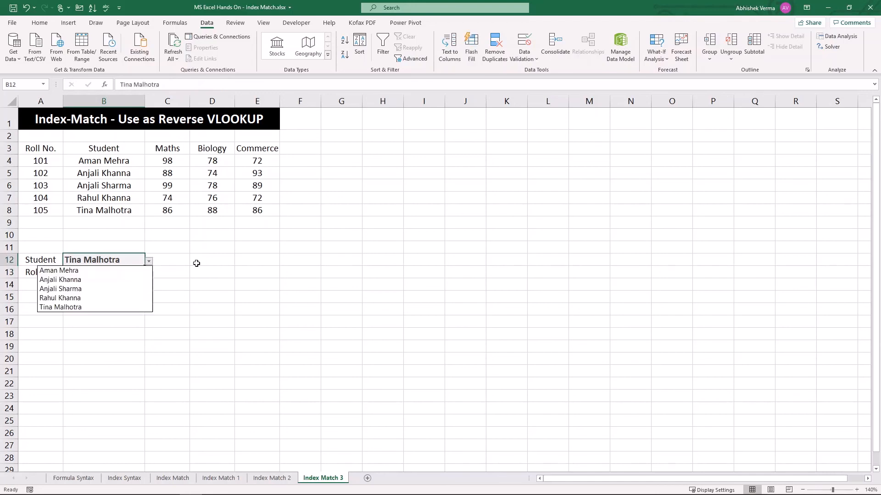
{"action": "key", "text": "Up"}
{"action": "key", "text": "Up"}
{"action": "key", "text": "Up"}
{"action": "key", "text": "Up"}
{"action": "key", "text": "Return"}
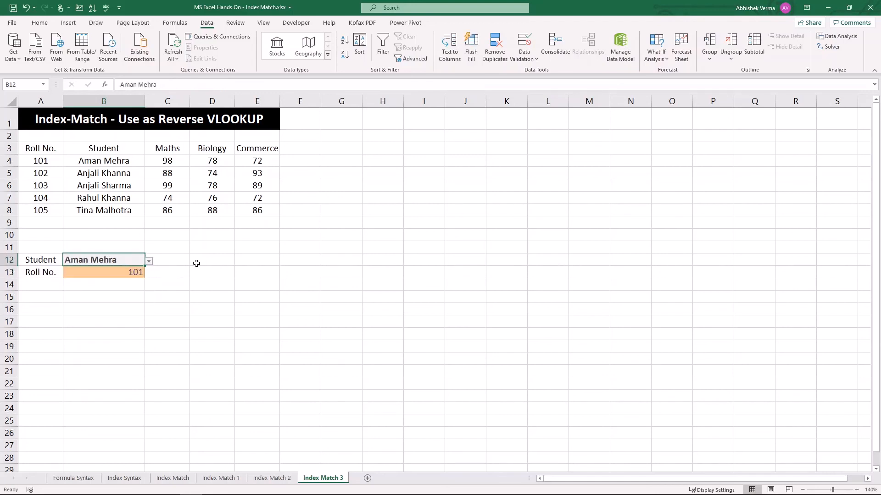
{"action": "key", "text": "Down"}
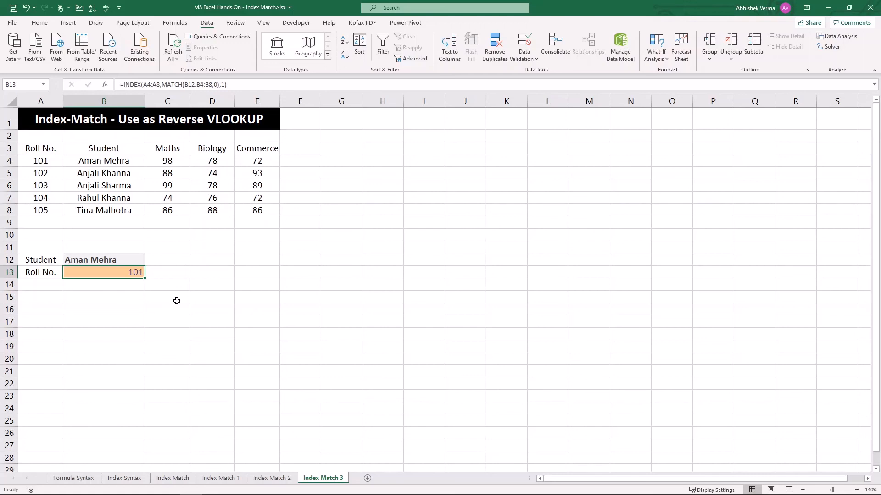
{"action": "key", "text": "F10"}
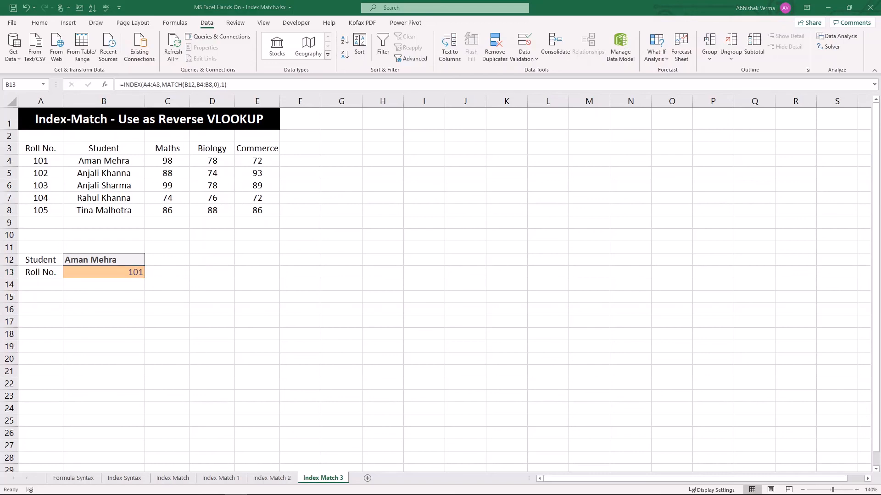